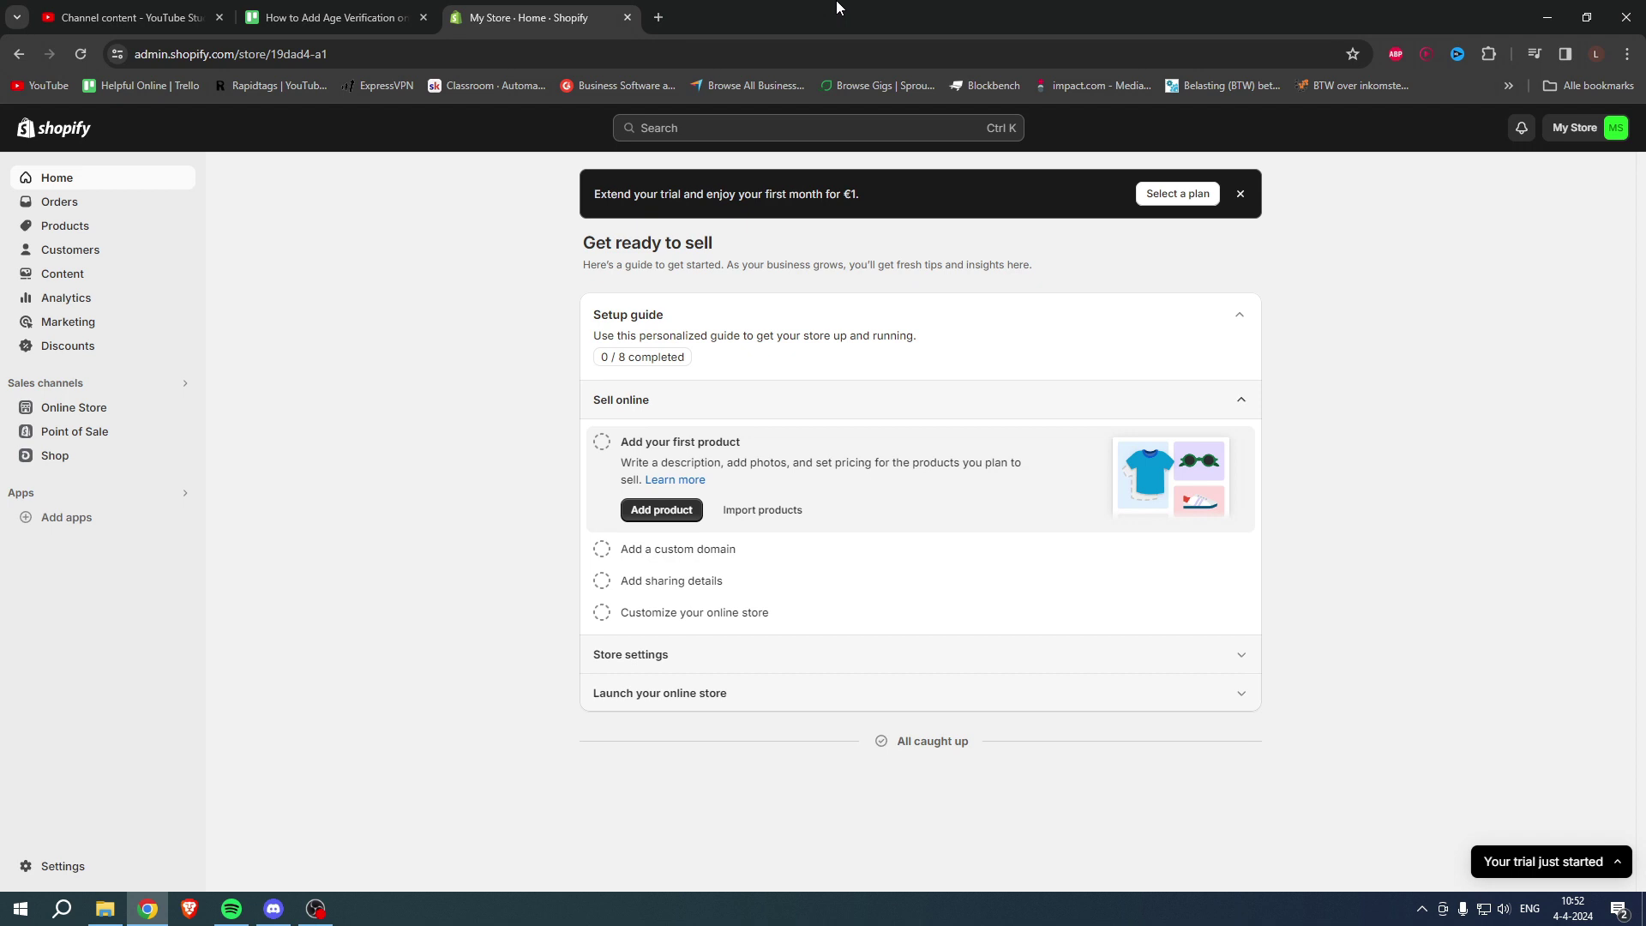
Open the Picked for you recommended-apps panel from Add apps in the sidebar.
left_click(60, 518)
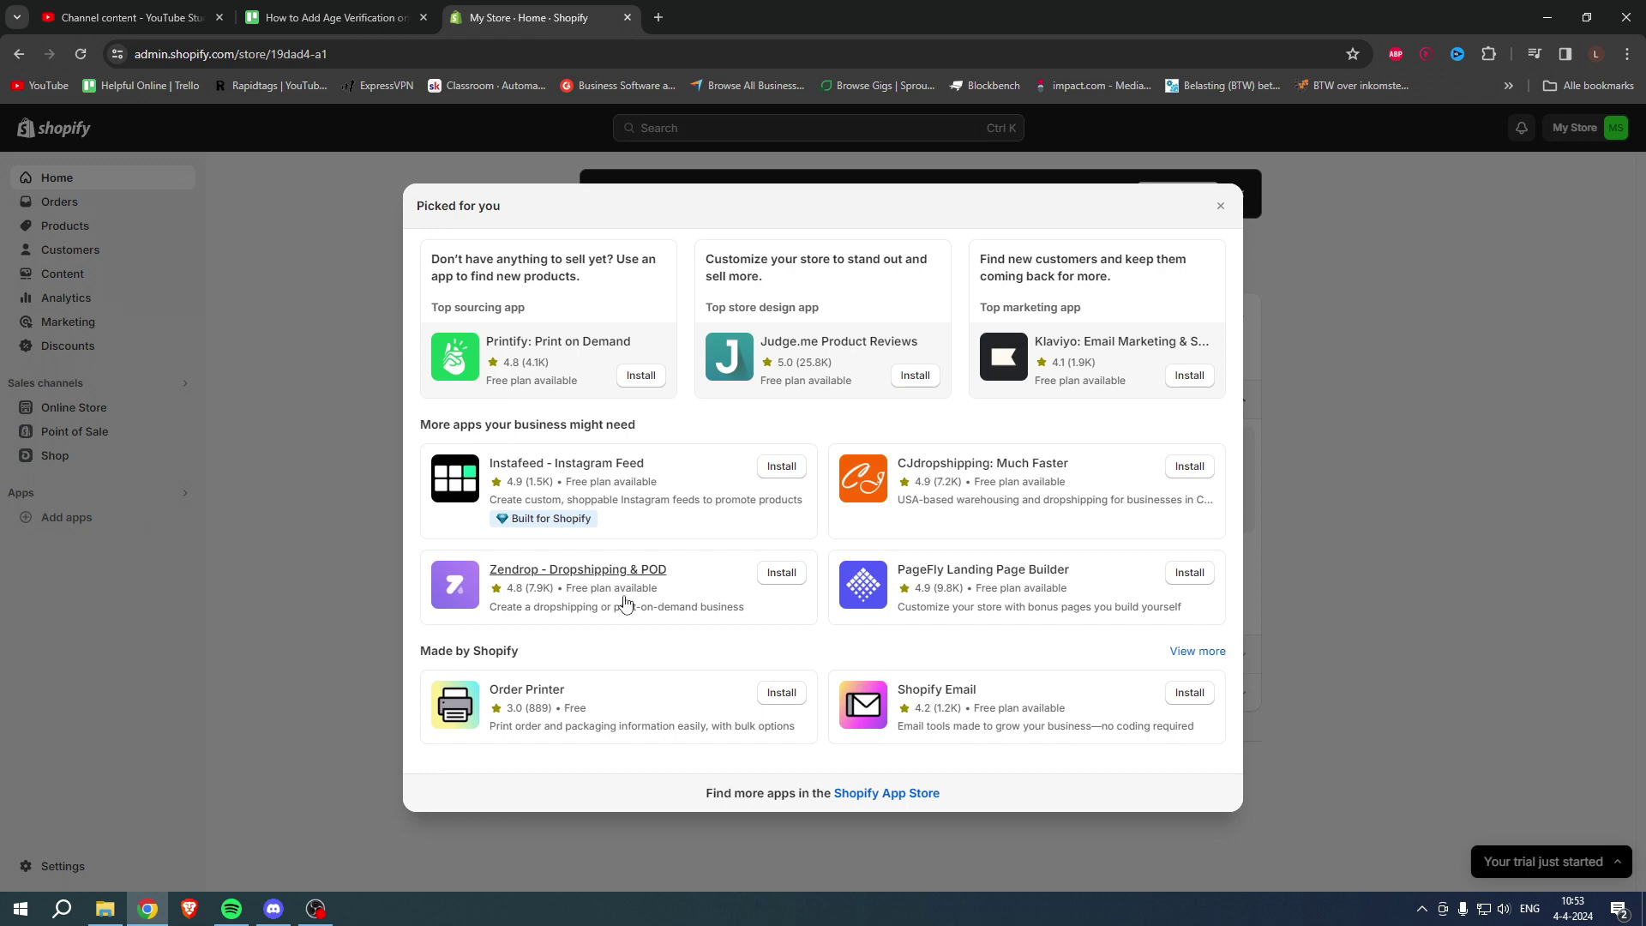
Search the Shopify App Store for 'avp' and open the AVP – Age Verification Popup listing.
left_click(886, 793)
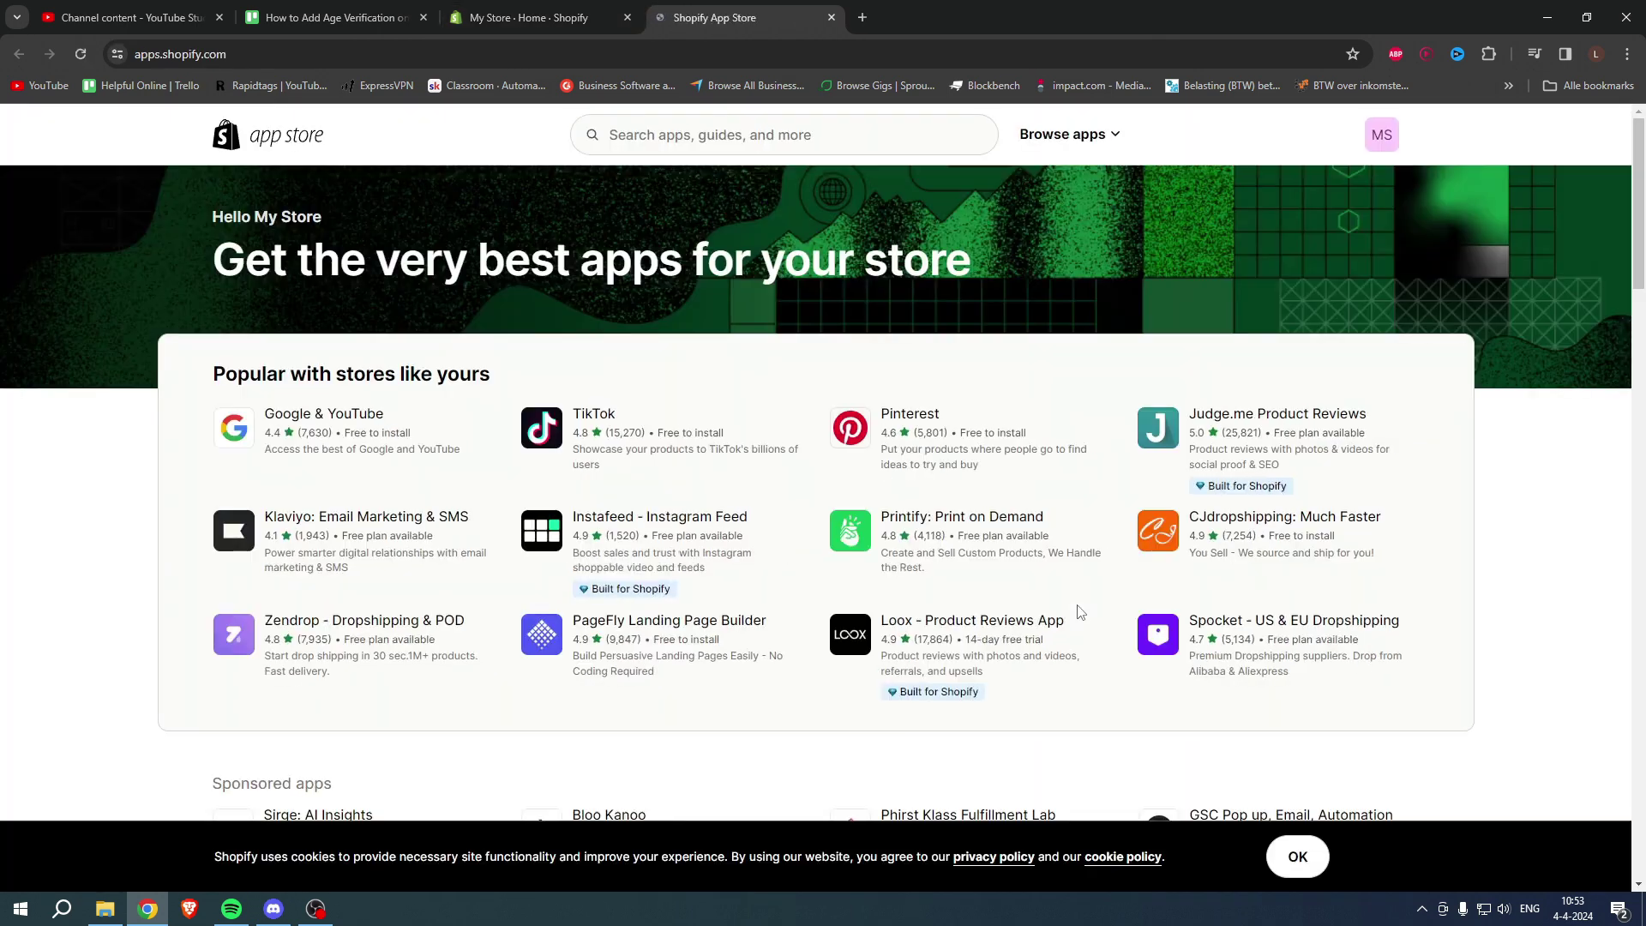
left_click(683, 135)
type("a")
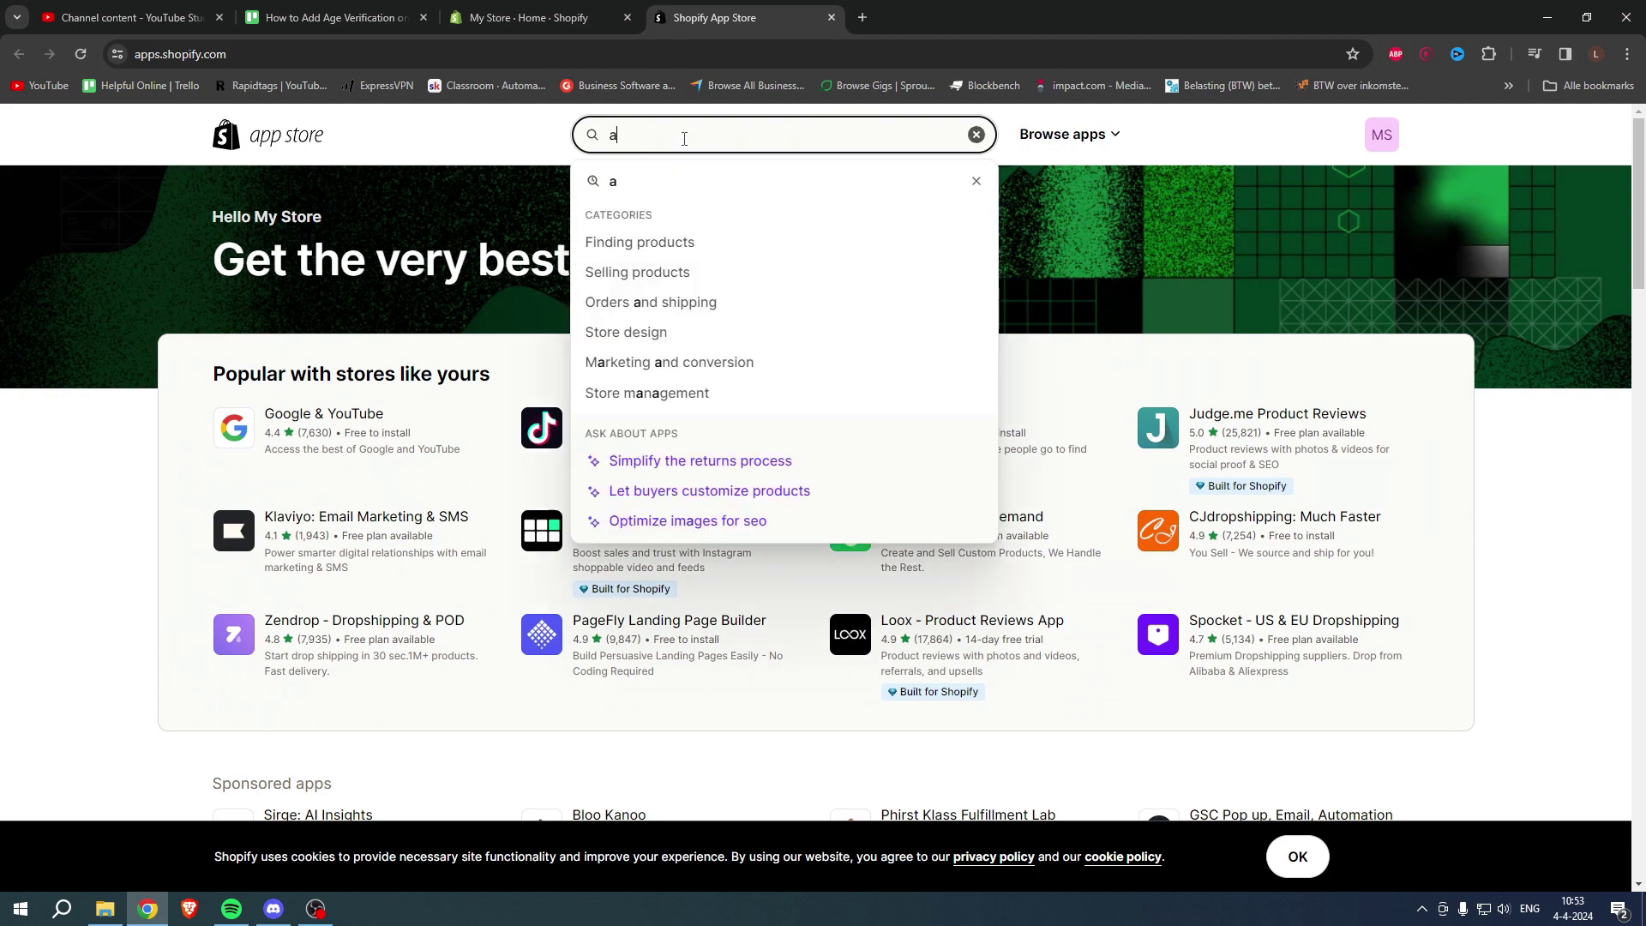
type("vp")
key("Return")
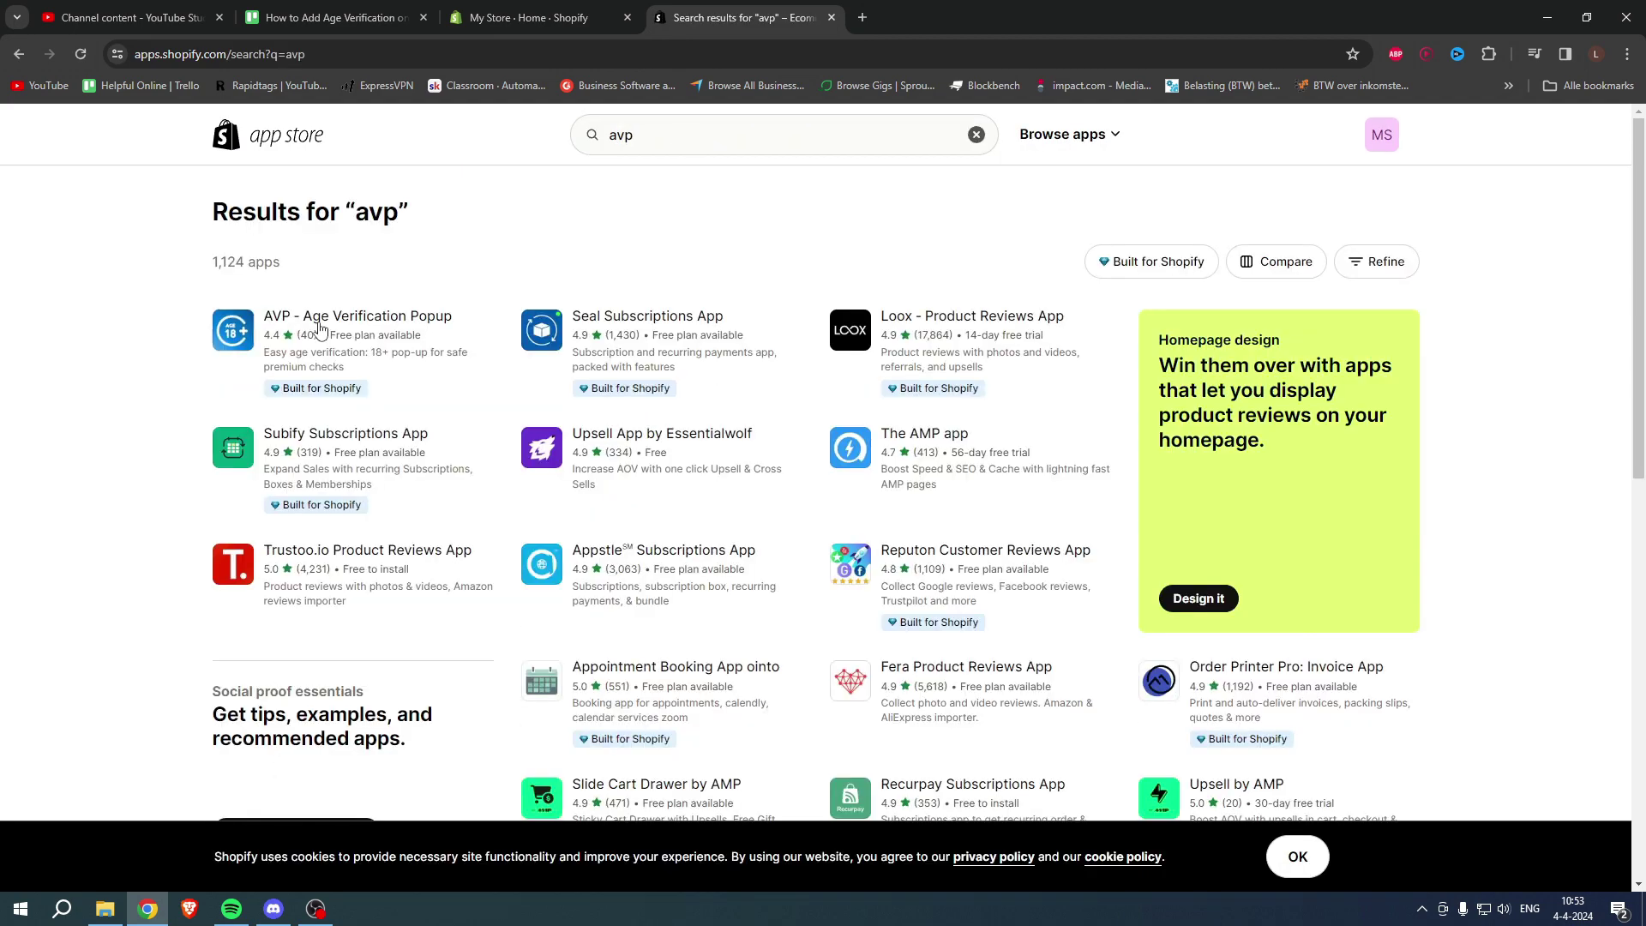
left_click(316, 327)
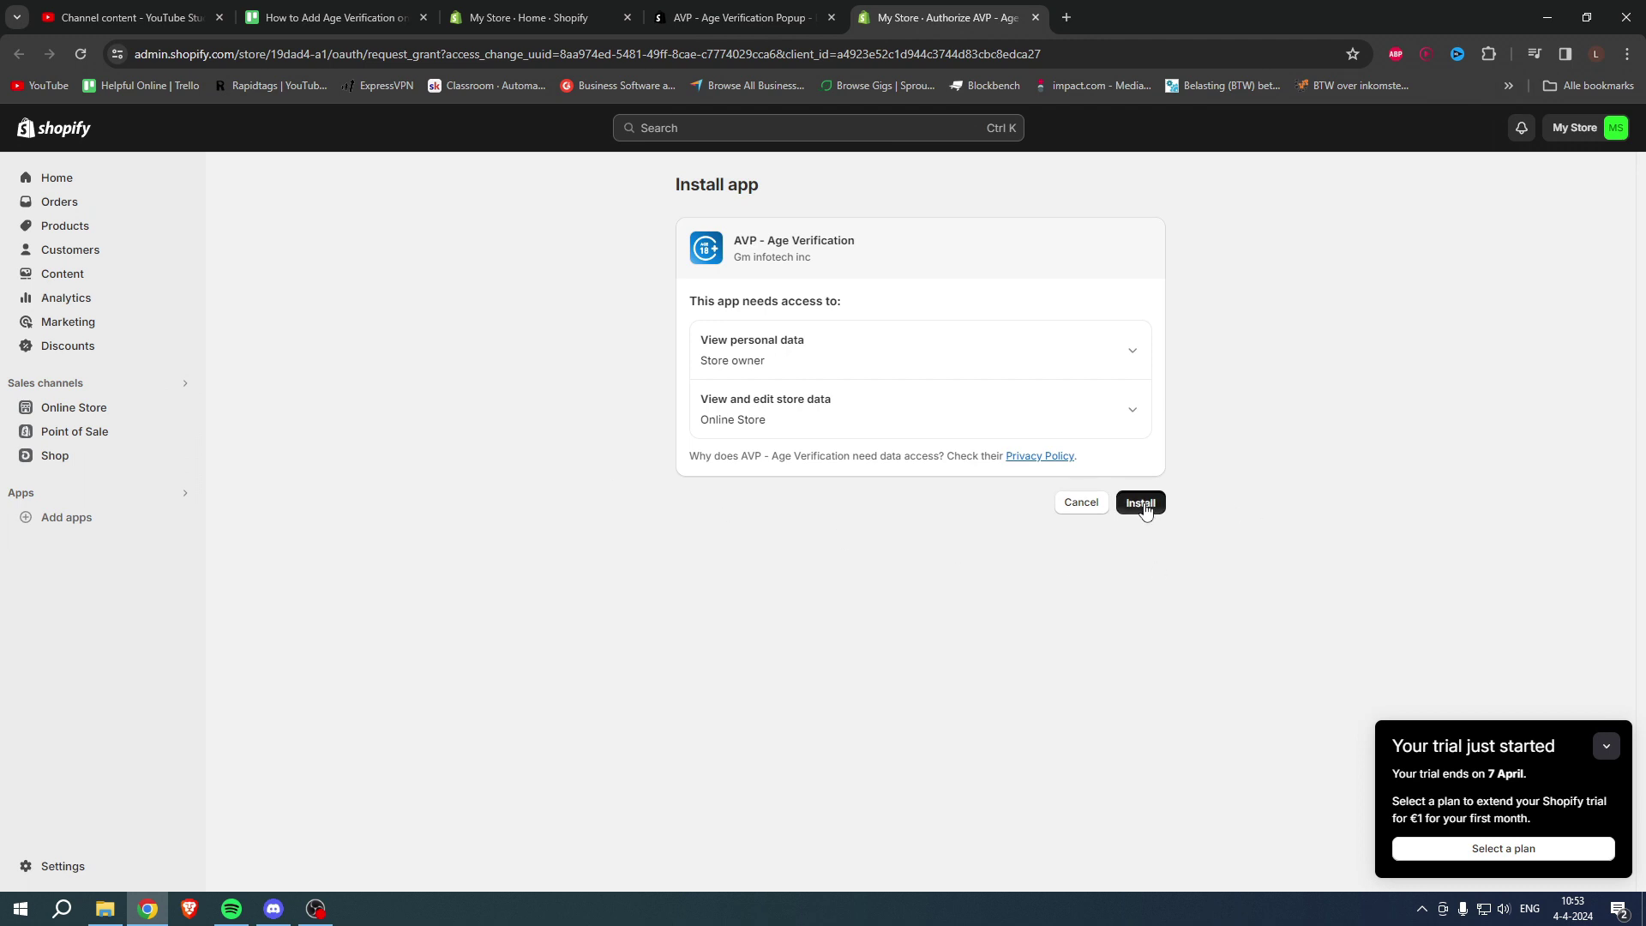
Install the AVP – Age Verification app and enable its age popup in the store theme.
left_click(1143, 505)
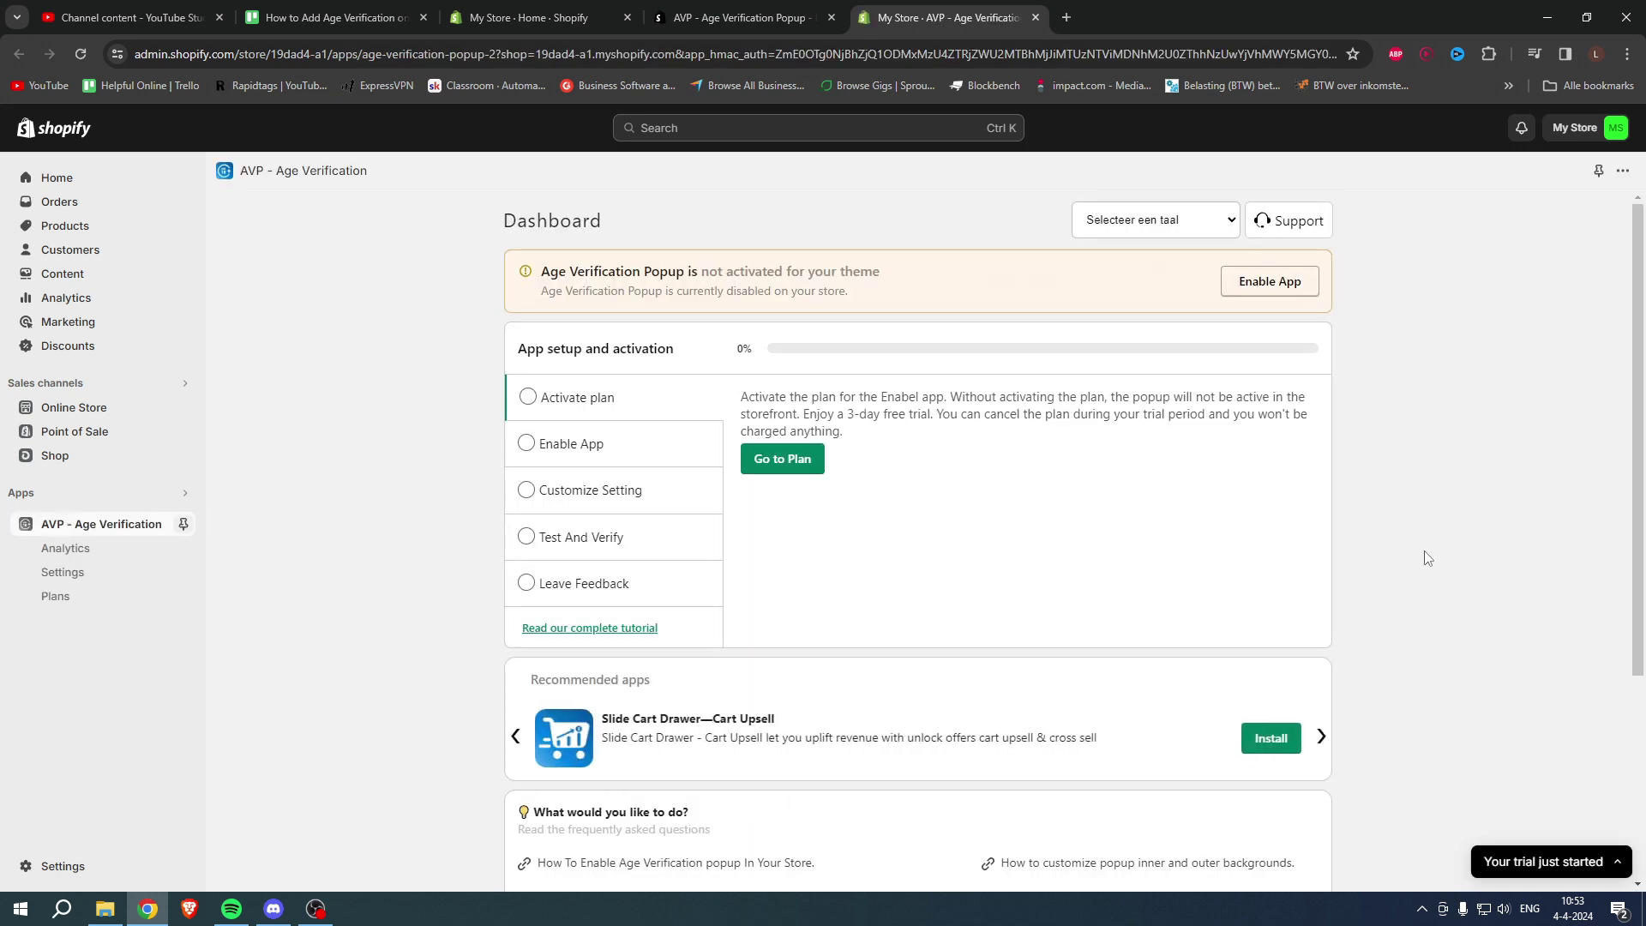
left_click(1257, 283)
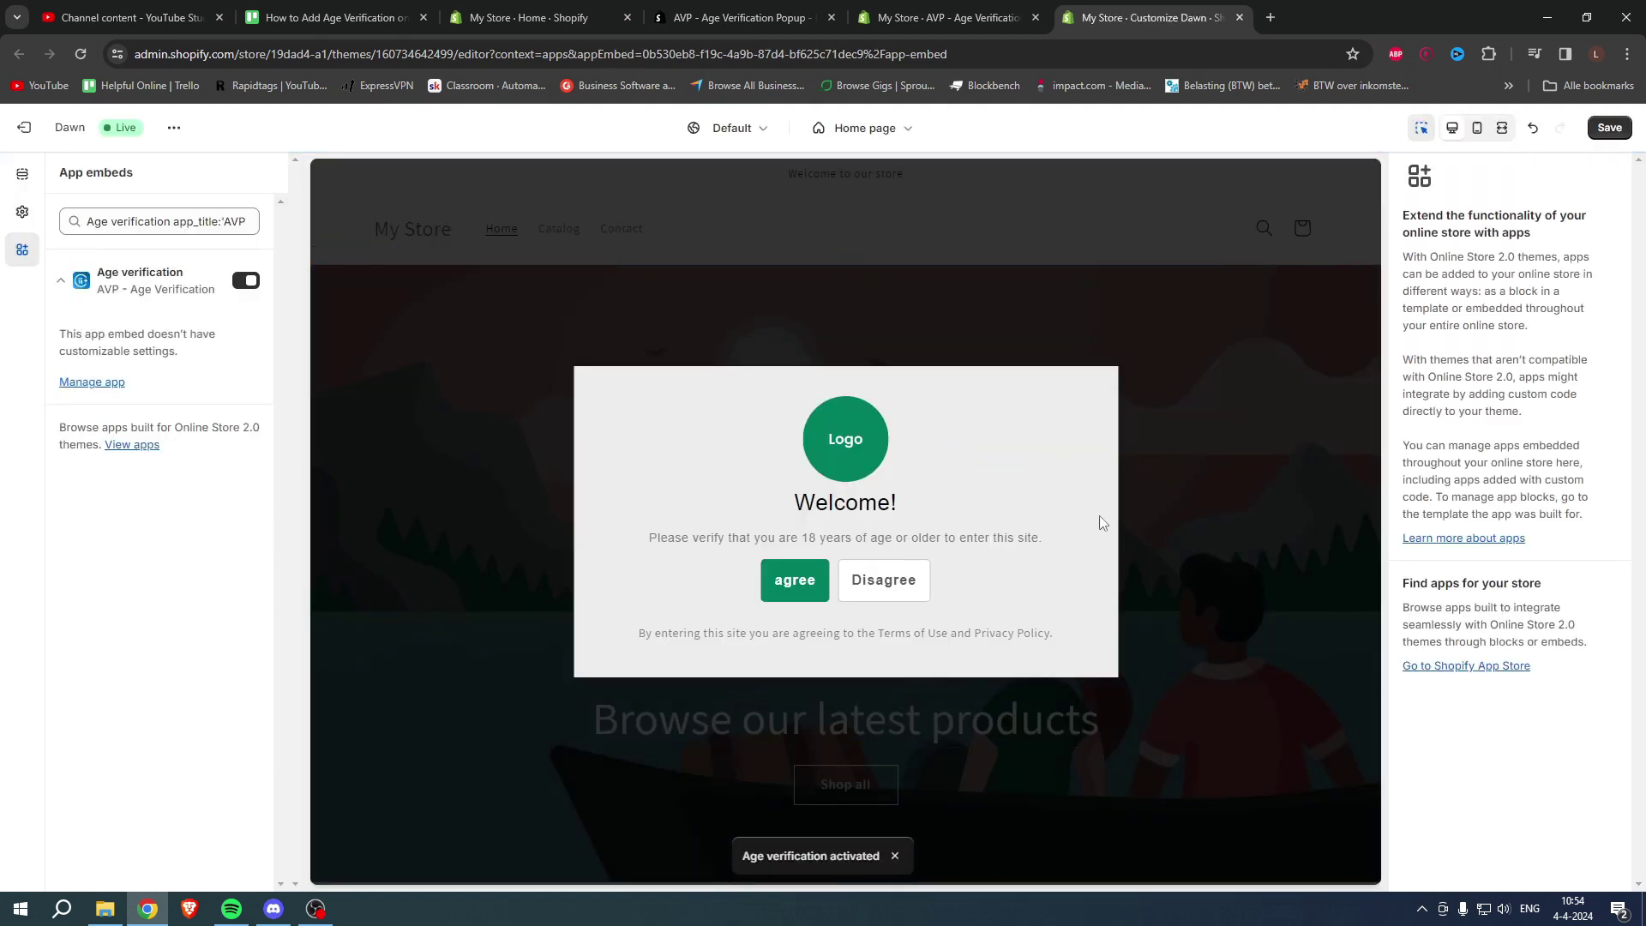
Toggle the Age verification app embed off and back on in the Dawn theme.
left_click(255, 287)
left_click(254, 285)
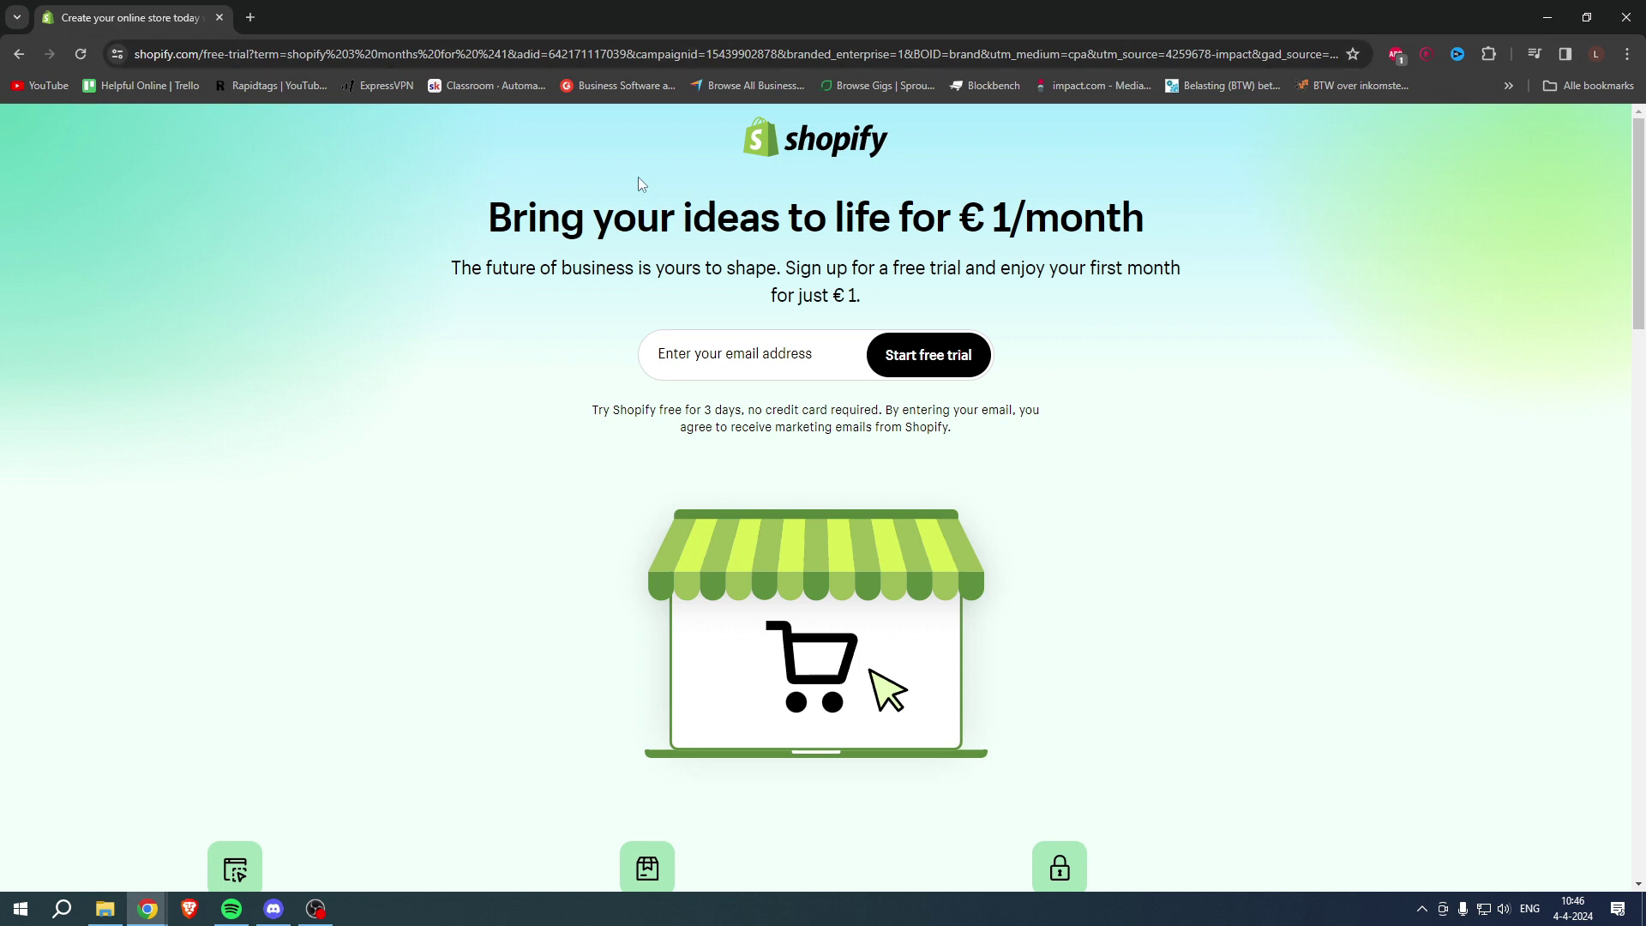
left_click_drag(492, 227, 1174, 222)
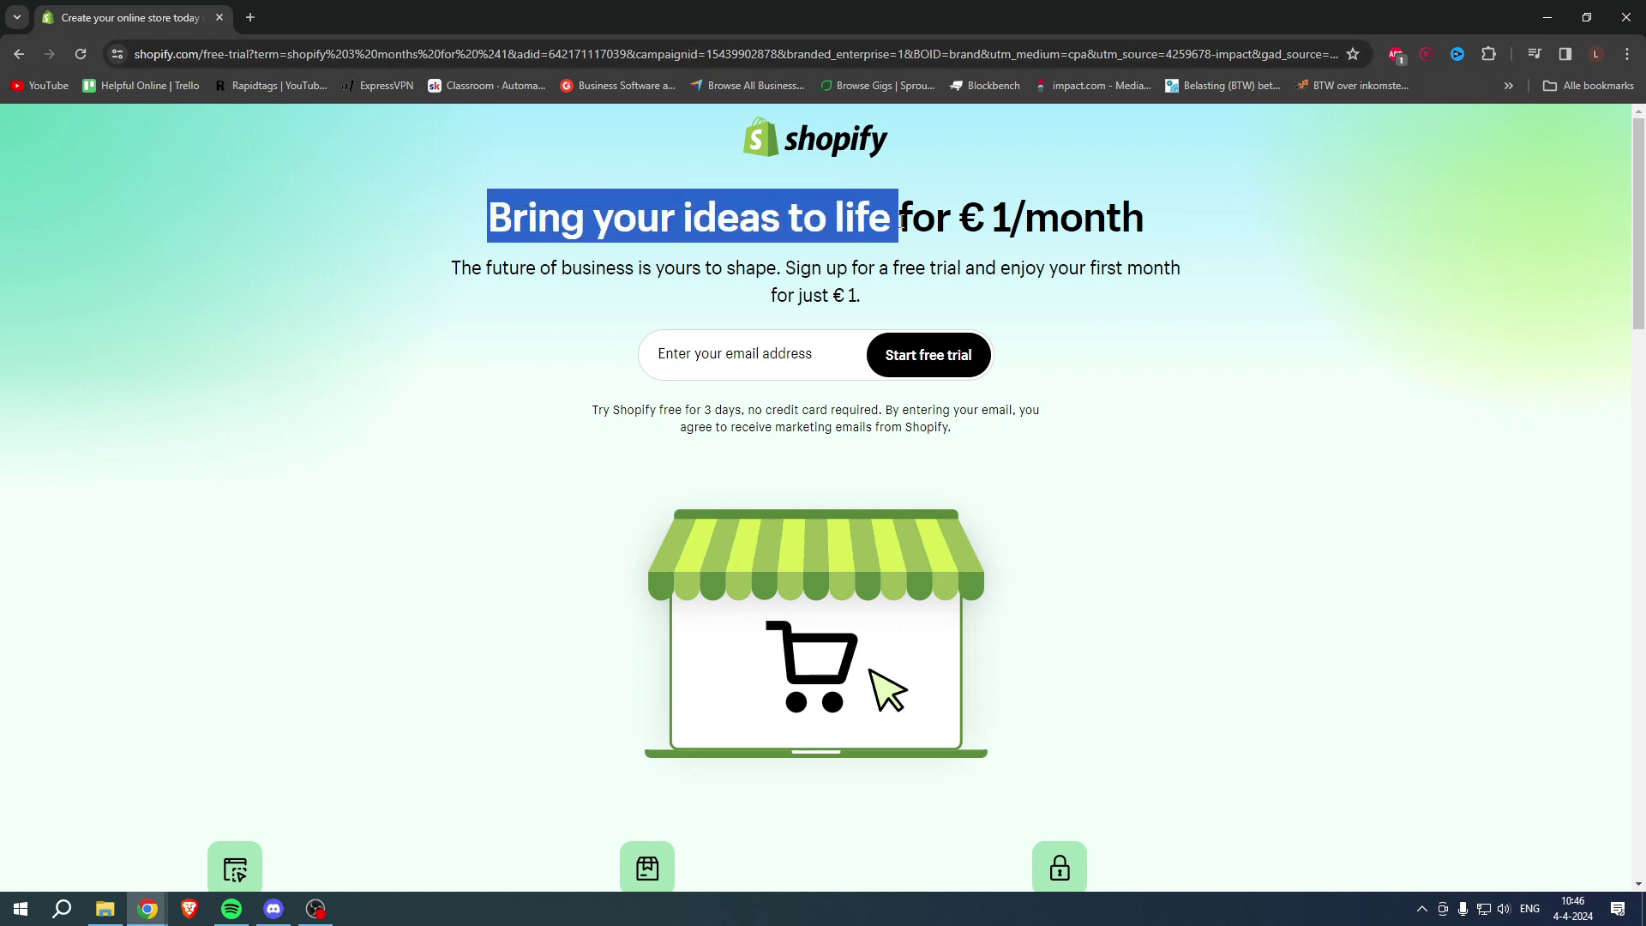
left_click(1154, 218)
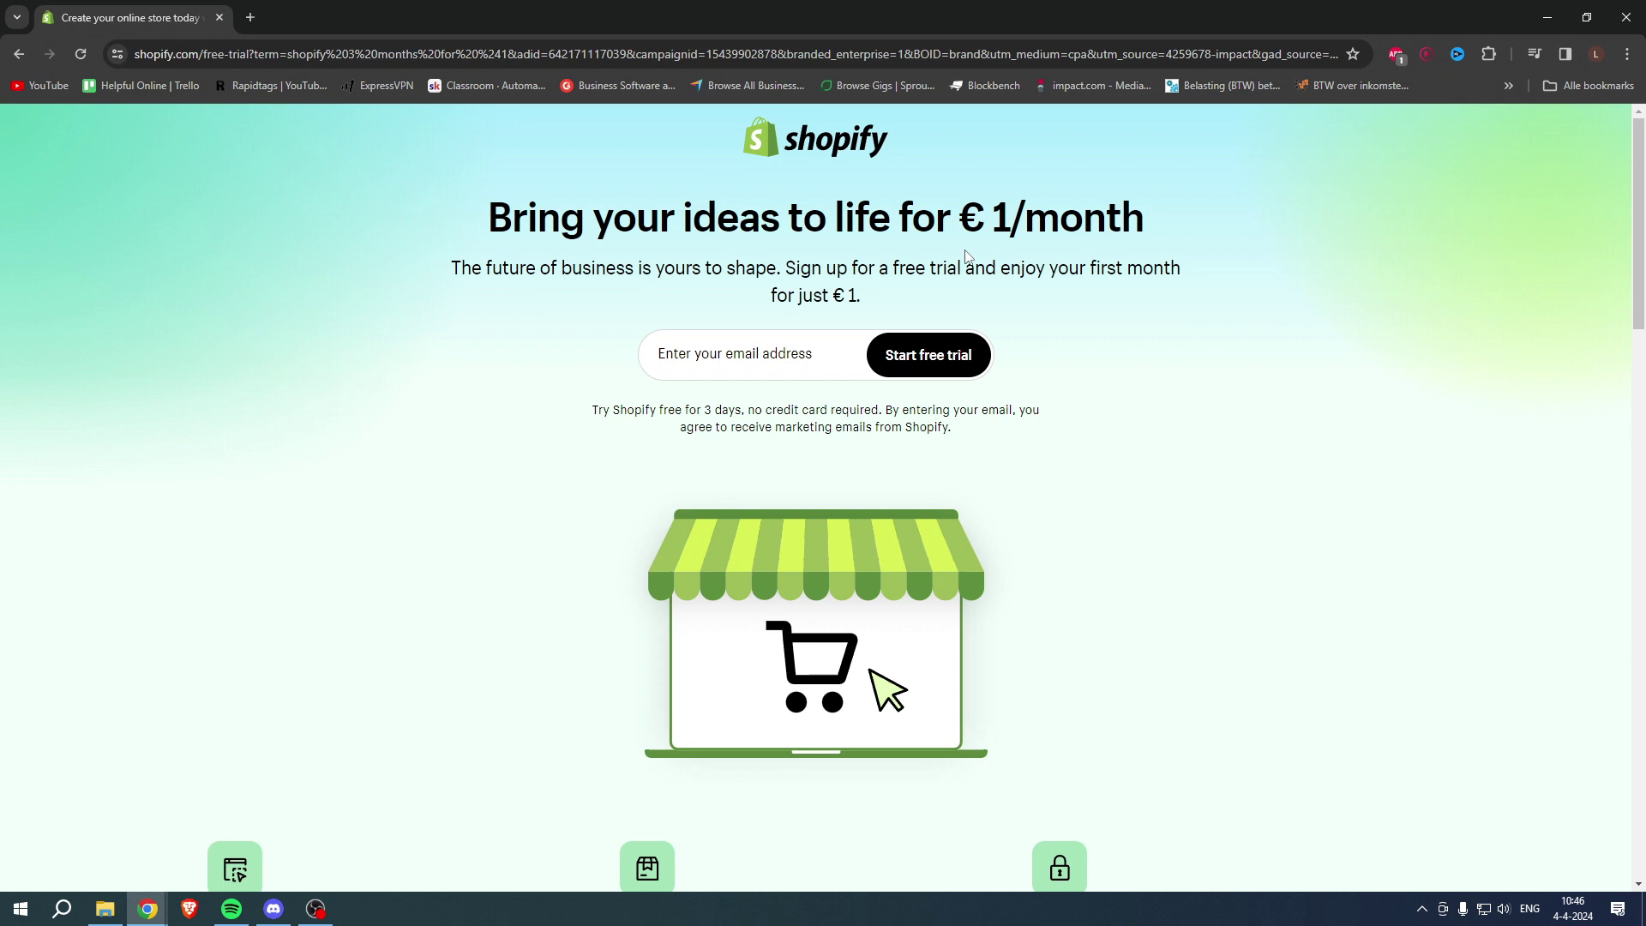
left_click_drag(710, 413, 741, 413)
left_click(1070, 364)
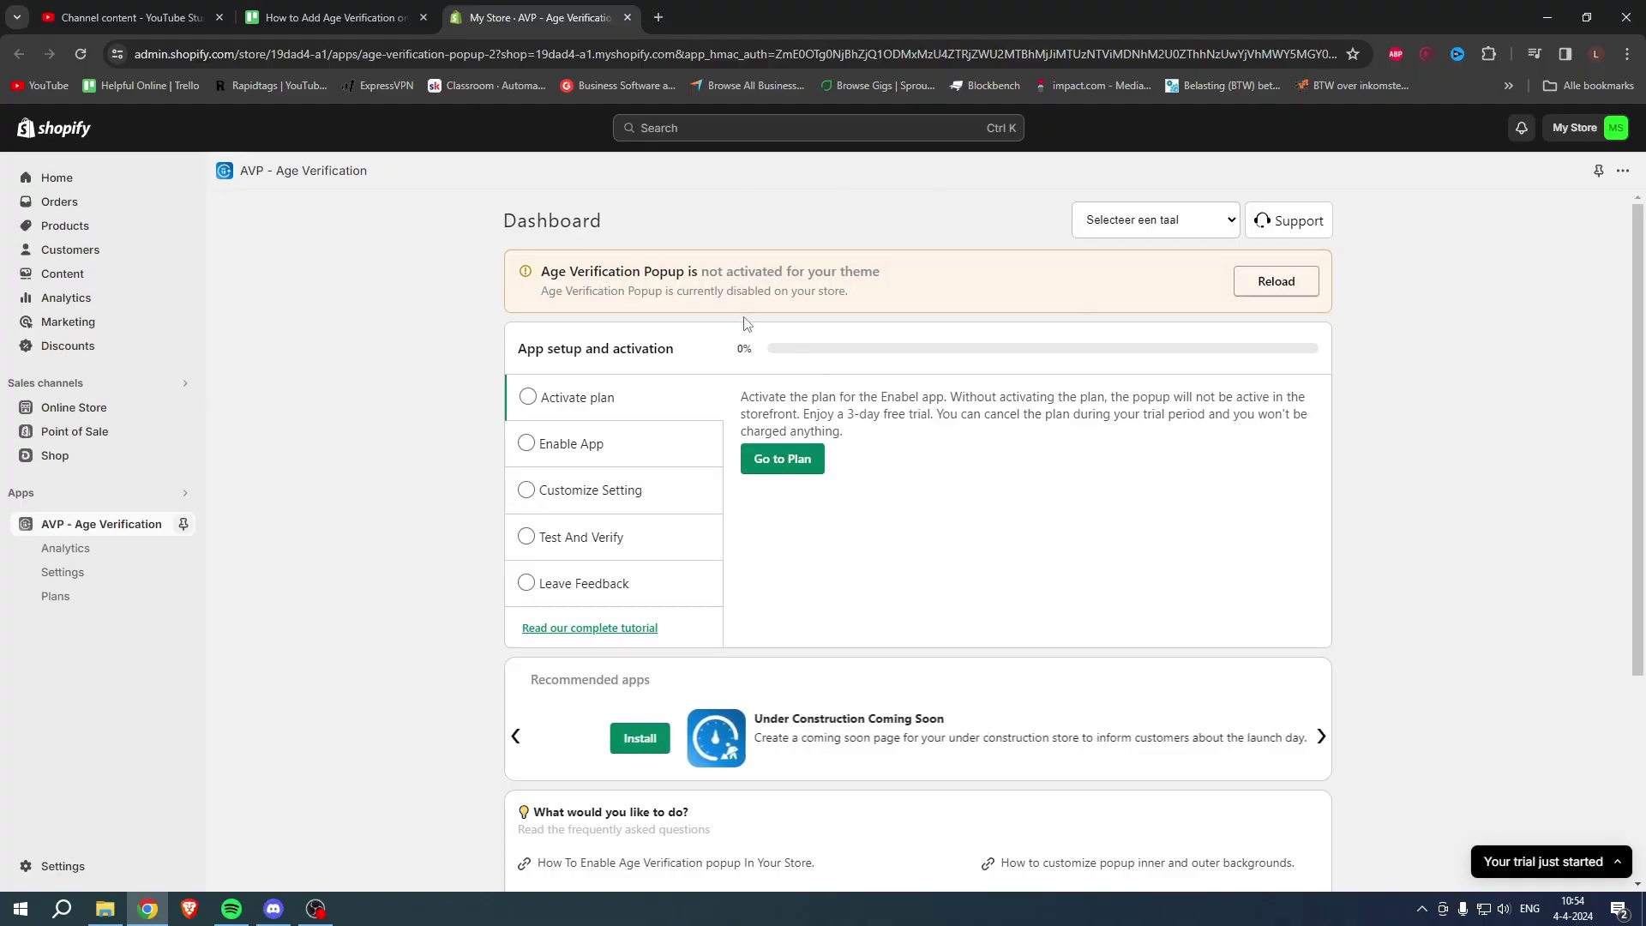
In AVP settings, set the popup layout to Template 3 and pick Via Birthdate verification.
left_click(77, 576)
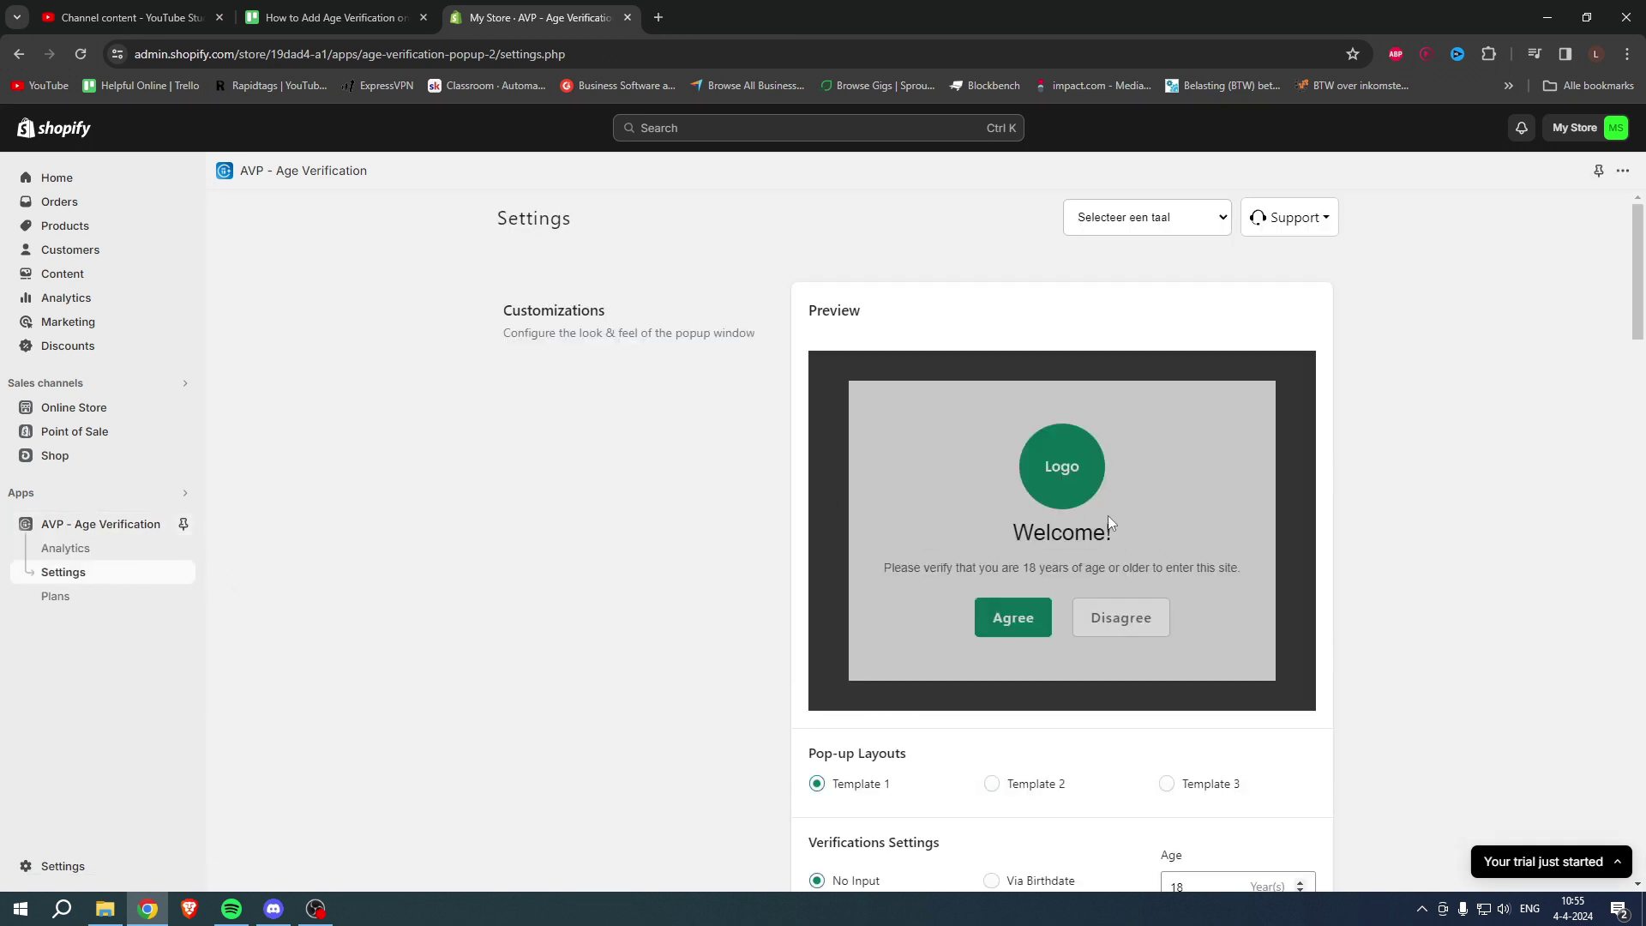
scroll(1367, 515, "down", 1)
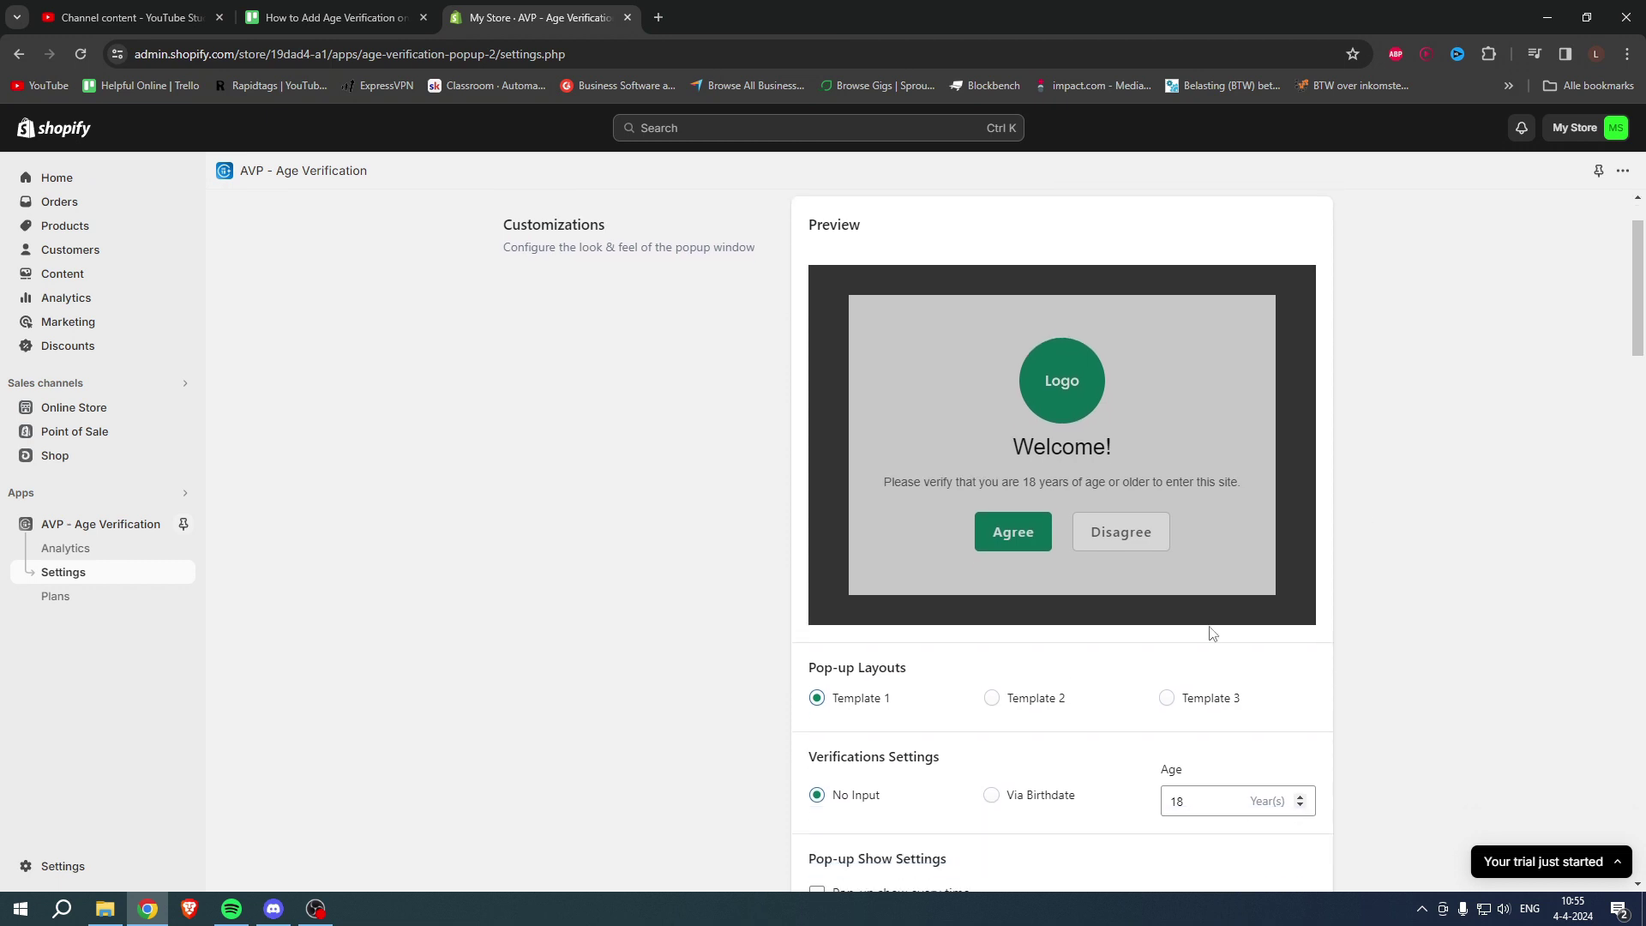
left_click(1033, 698)
left_click(1186, 699)
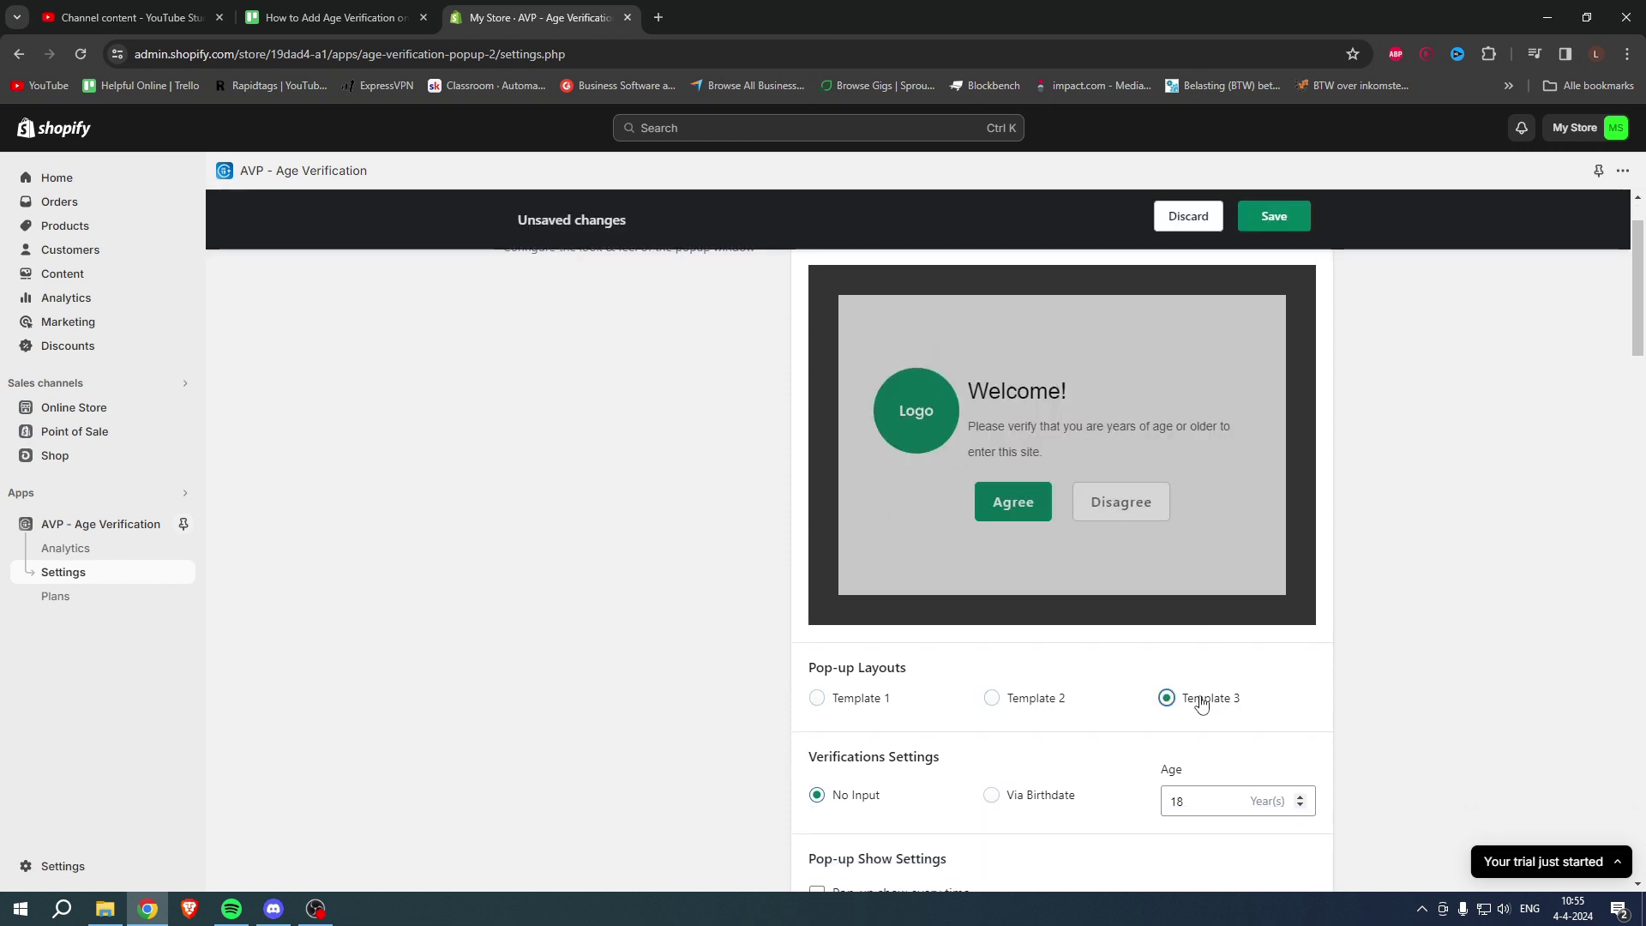
left_click(844, 699)
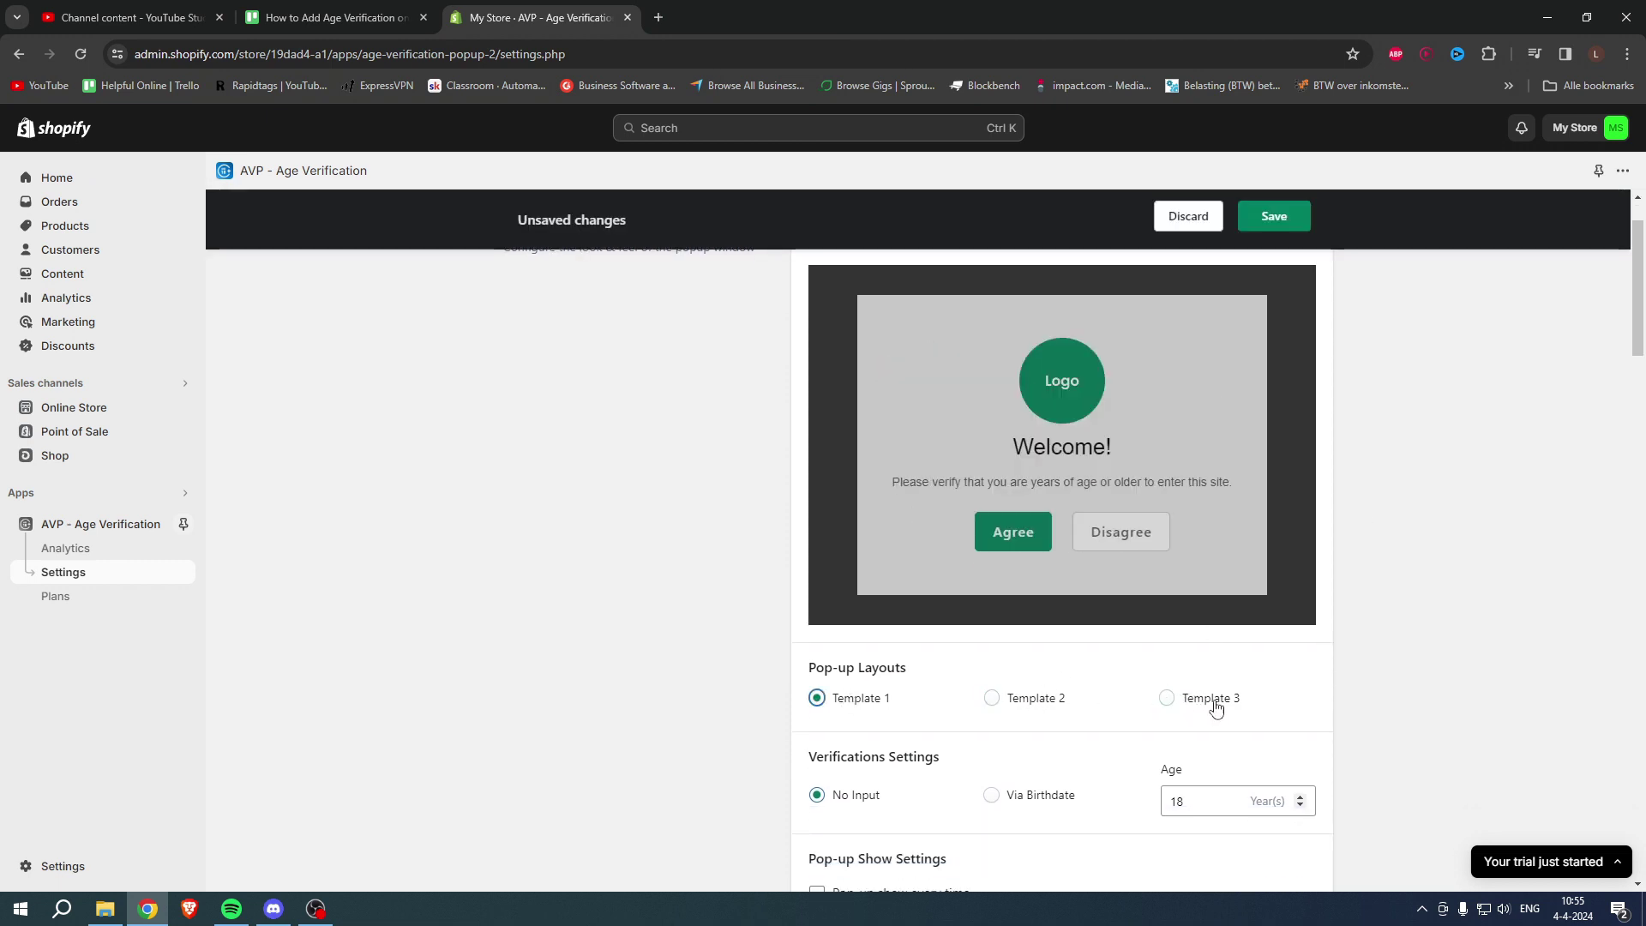
left_click(1209, 700)
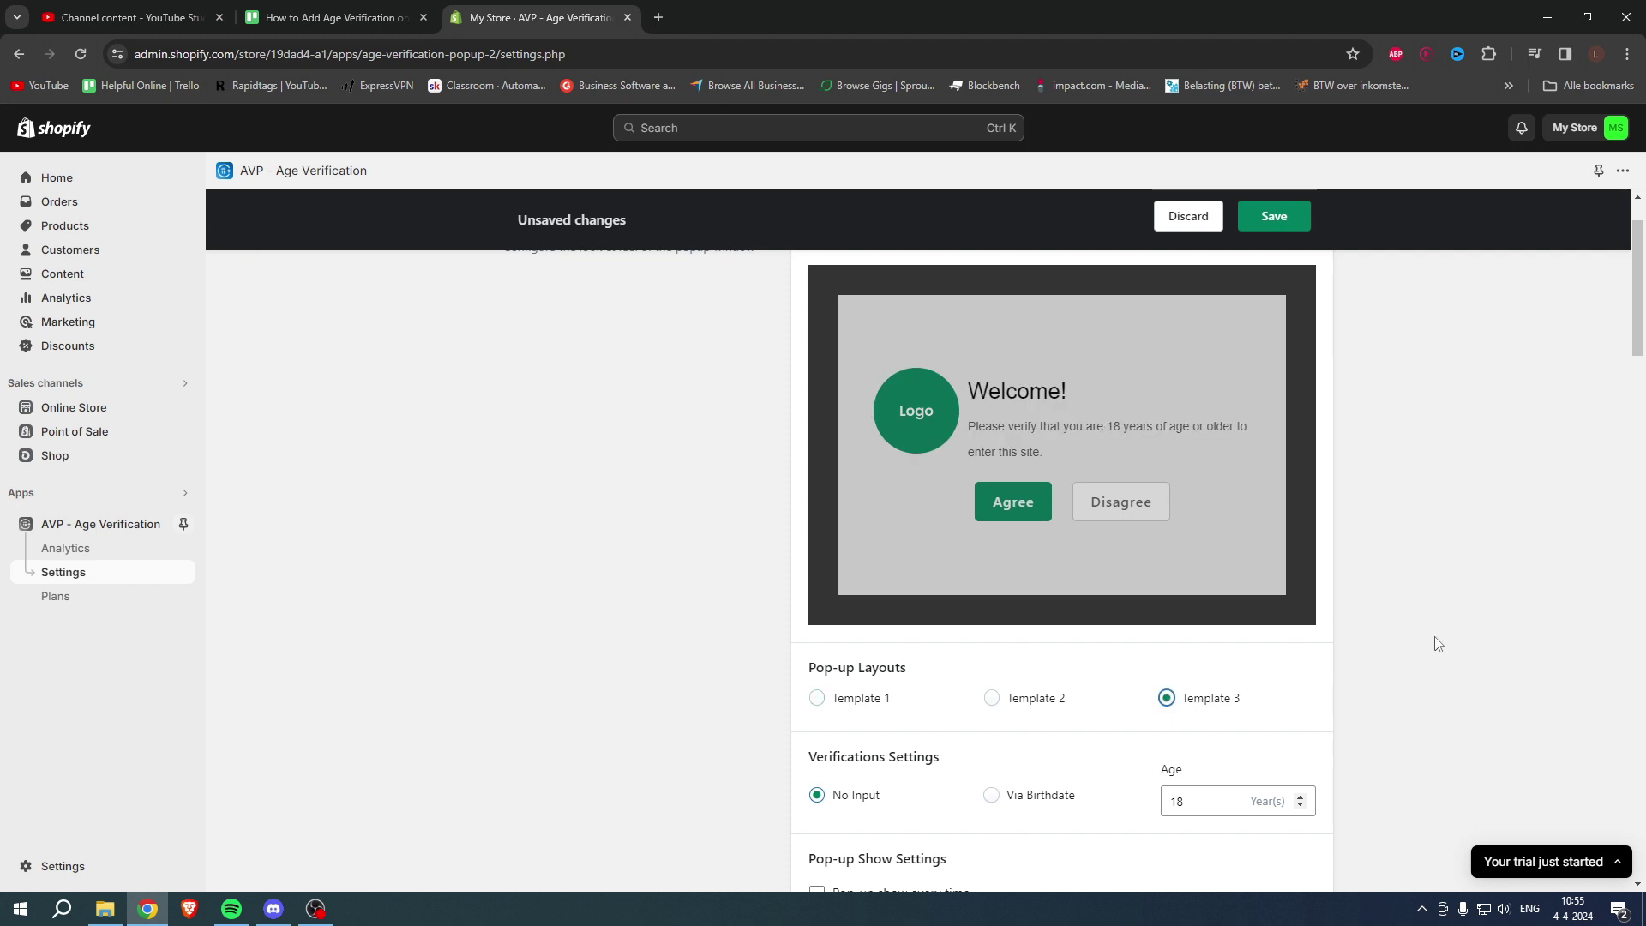
scroll(1431, 636, "down", 3)
scroll(1426, 634, "up", 2)
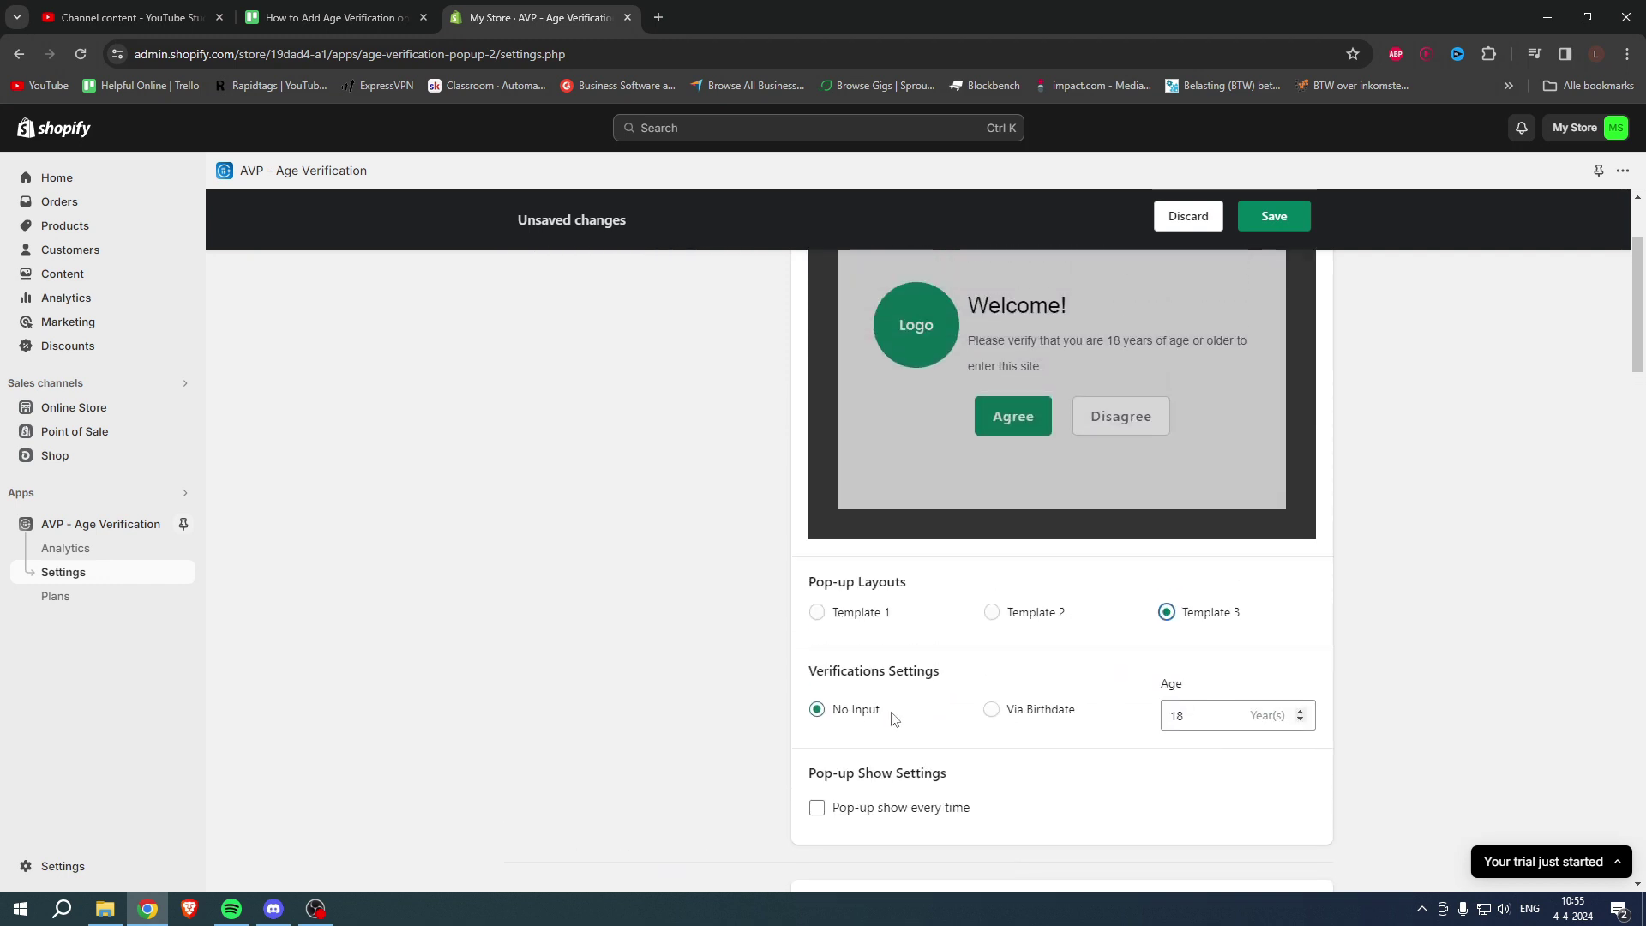
left_click(1017, 713)
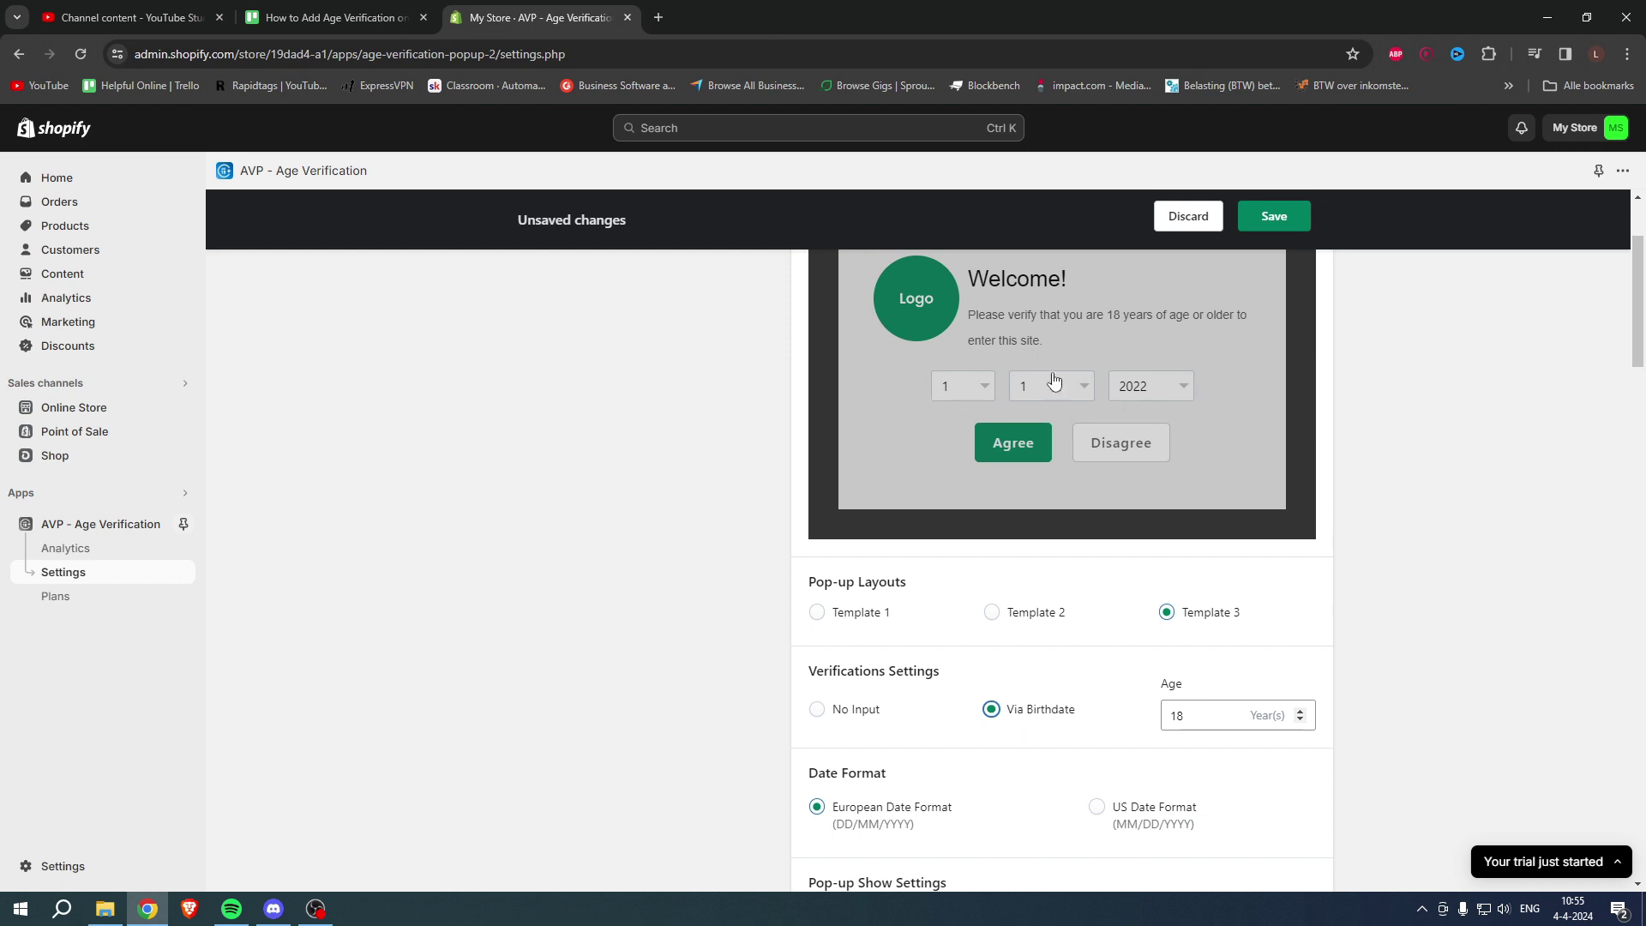
Change verification to No Input with minimum age 18, then select the Welcome! heading.
left_click(860, 711)
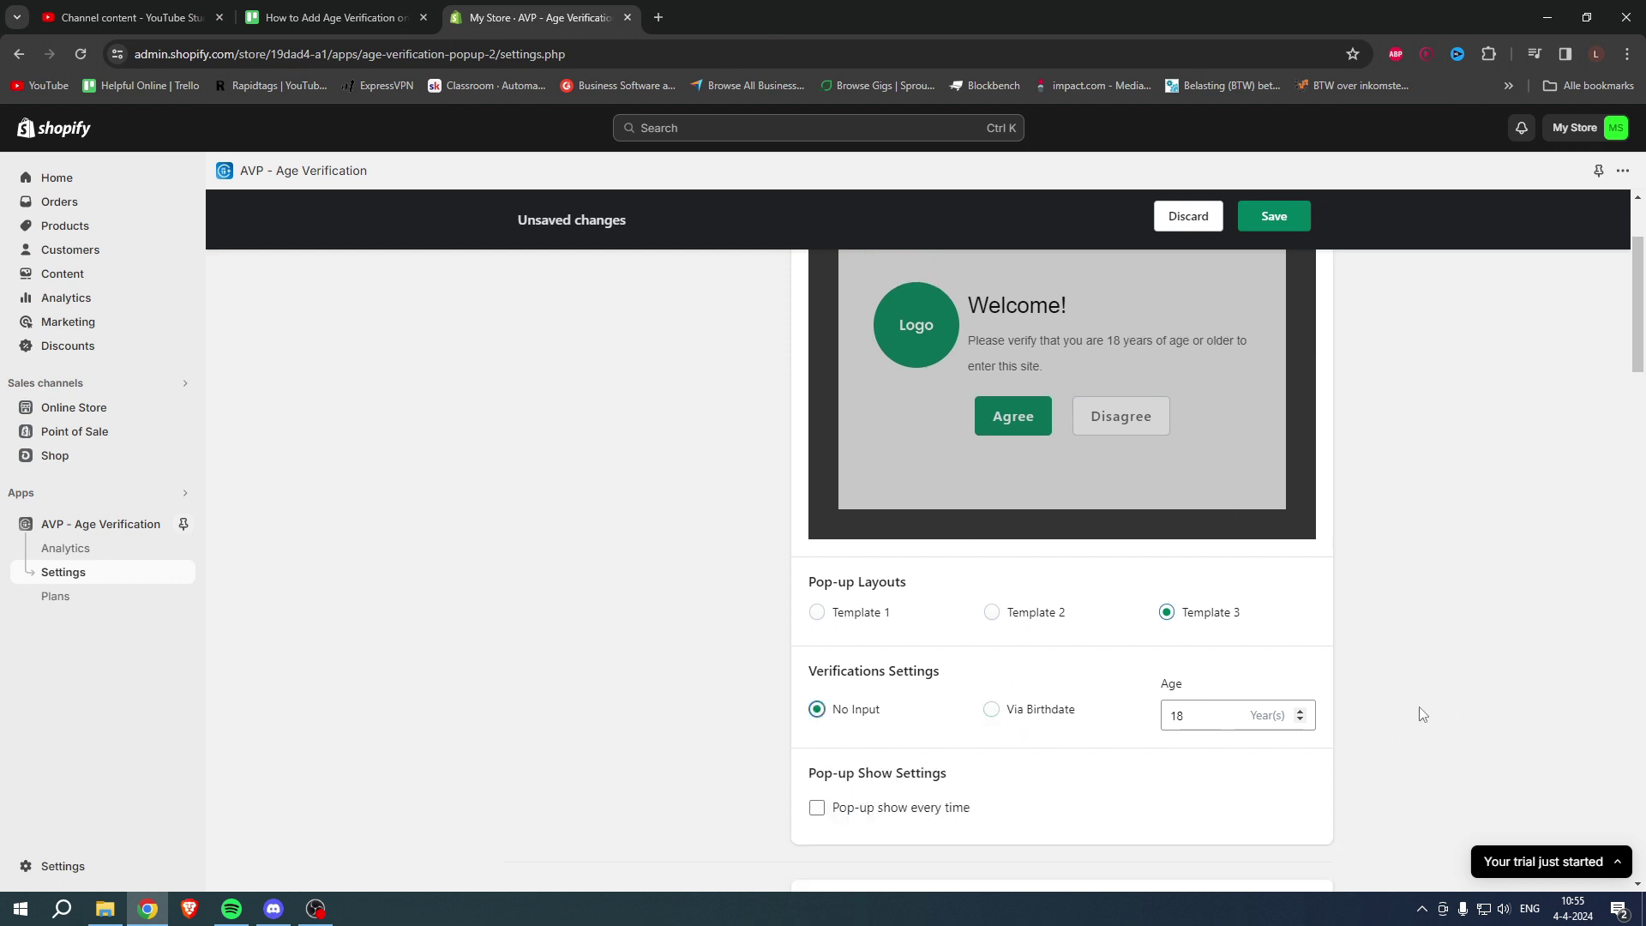
scroll(1375, 702, "down", 1)
scroll(1371, 698, "down", 3)
scroll(1369, 697, "up", 2)
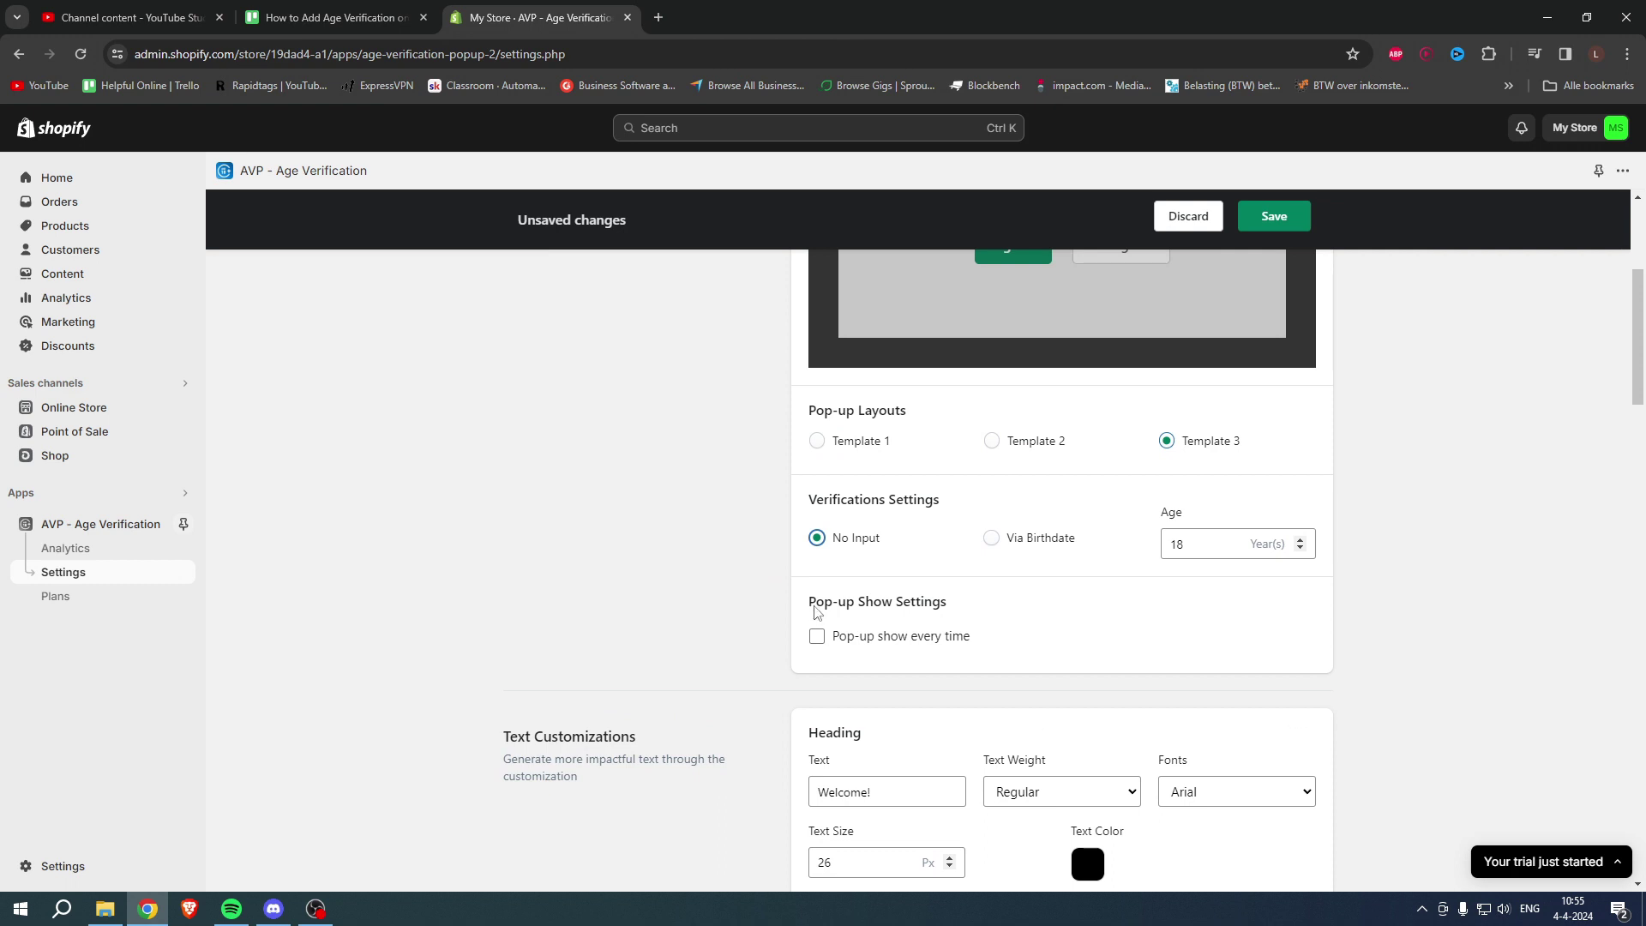
scroll(827, 635, "up", 3)
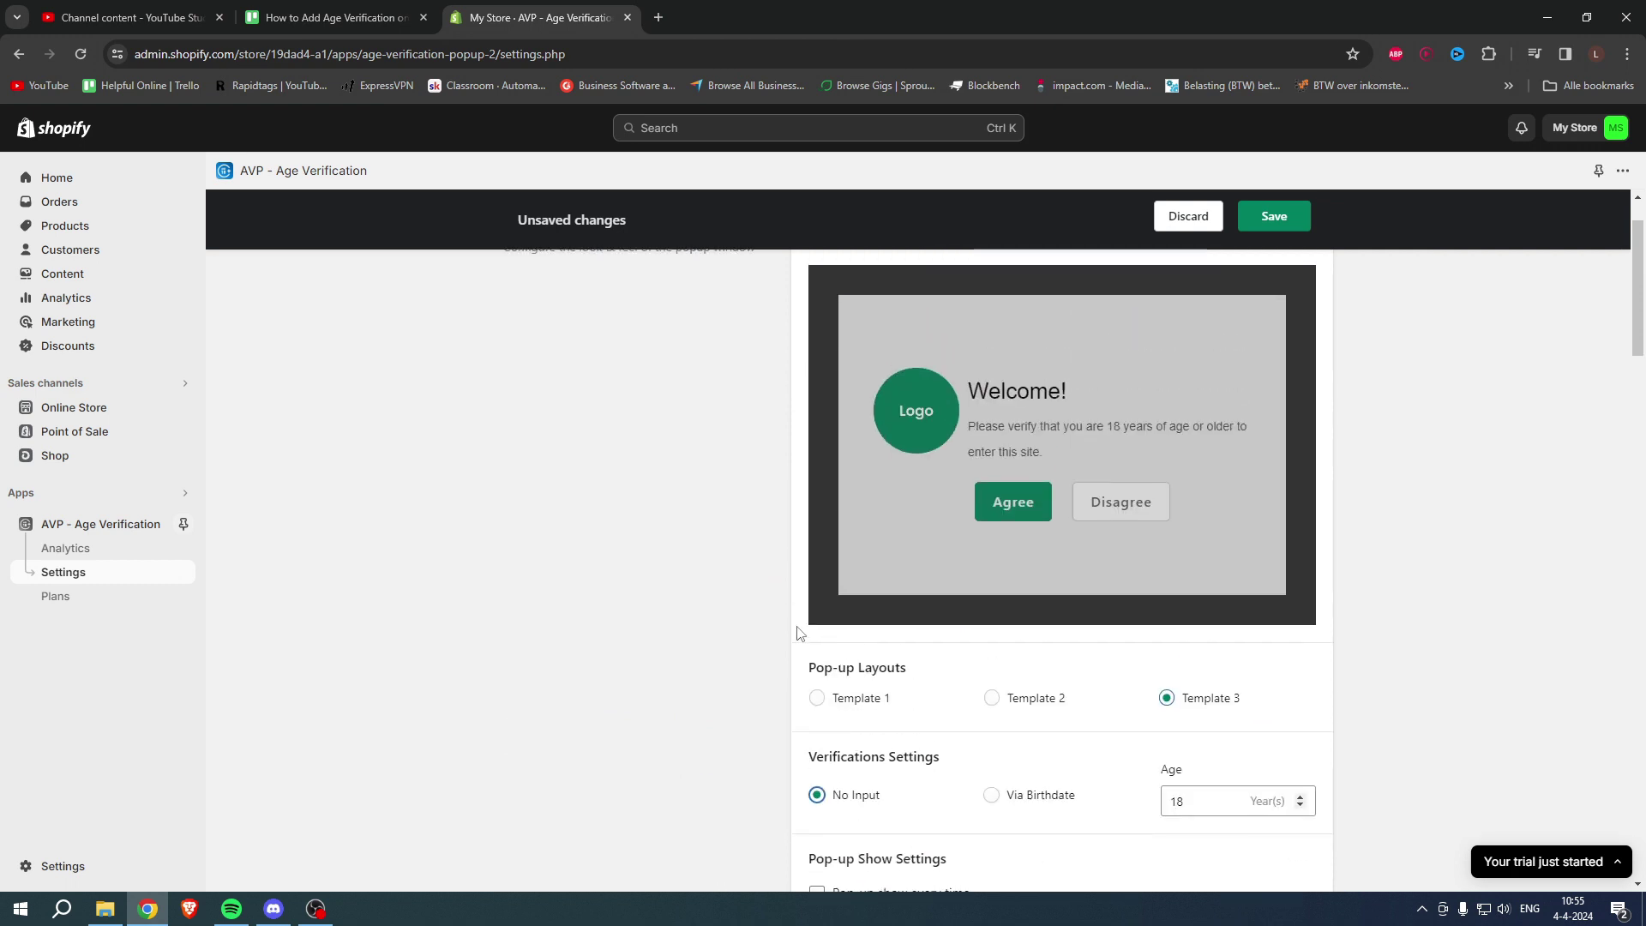
scroll(772, 638, "down", 6)
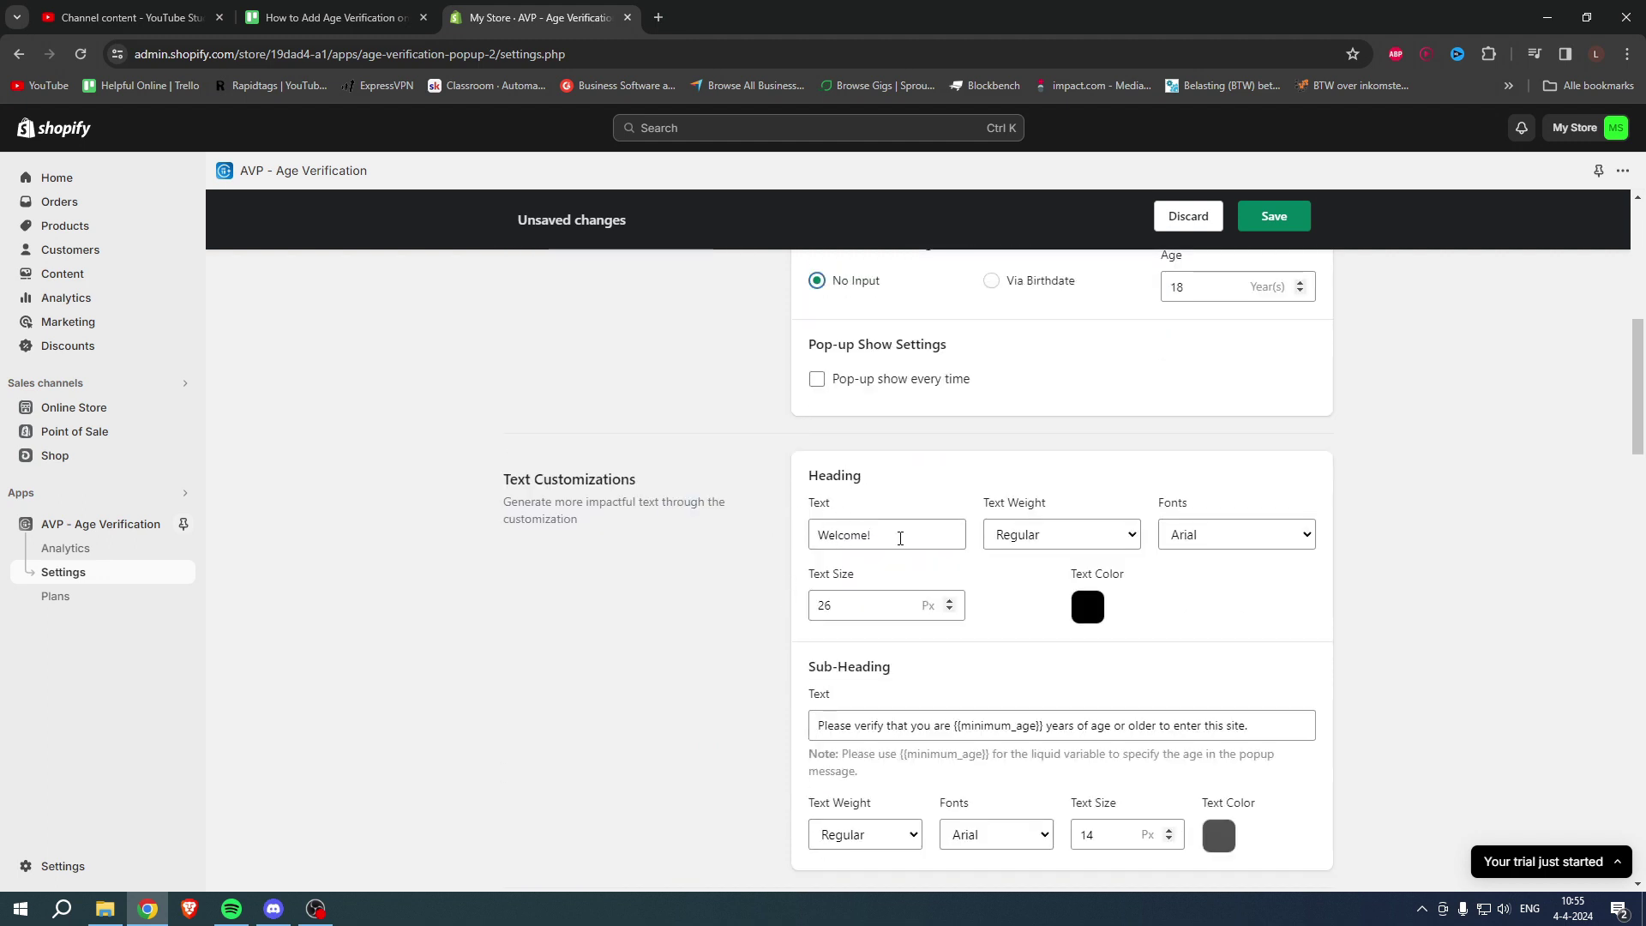
double_click(887, 534)
Leave the heading unchanged and select Button 1's 'Agree' label for replacement in Button Settings.
left_click(922, 505)
scroll(922, 505, "up", 7)
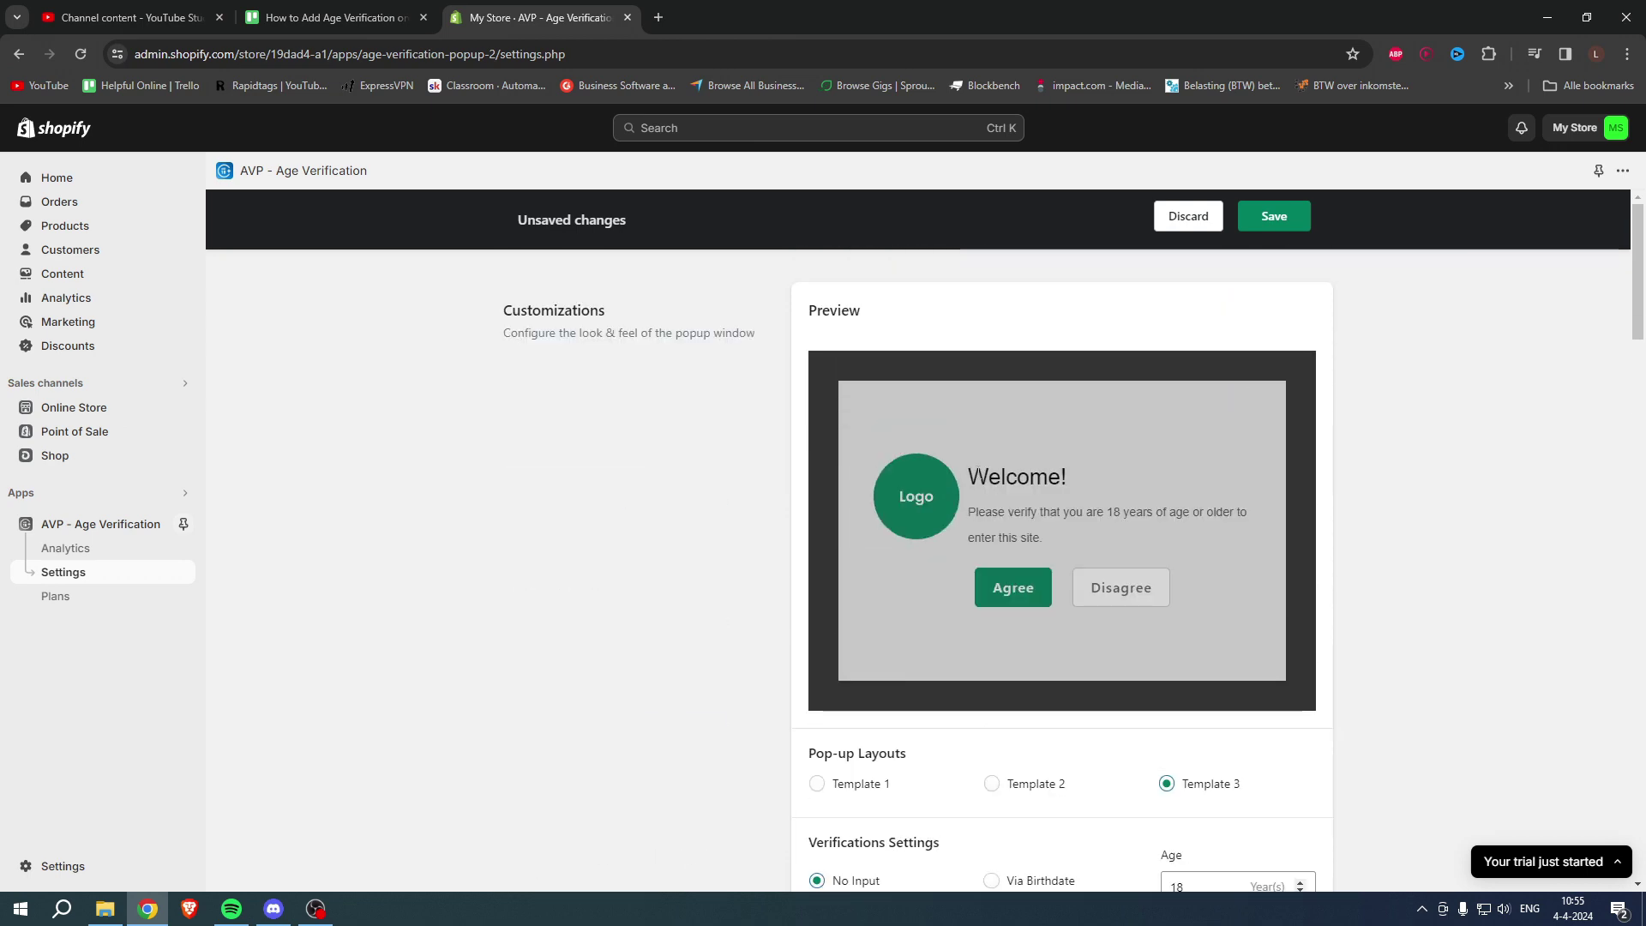
scroll(1068, 476, "down", 5)
scroll(1068, 477, "down", 4)
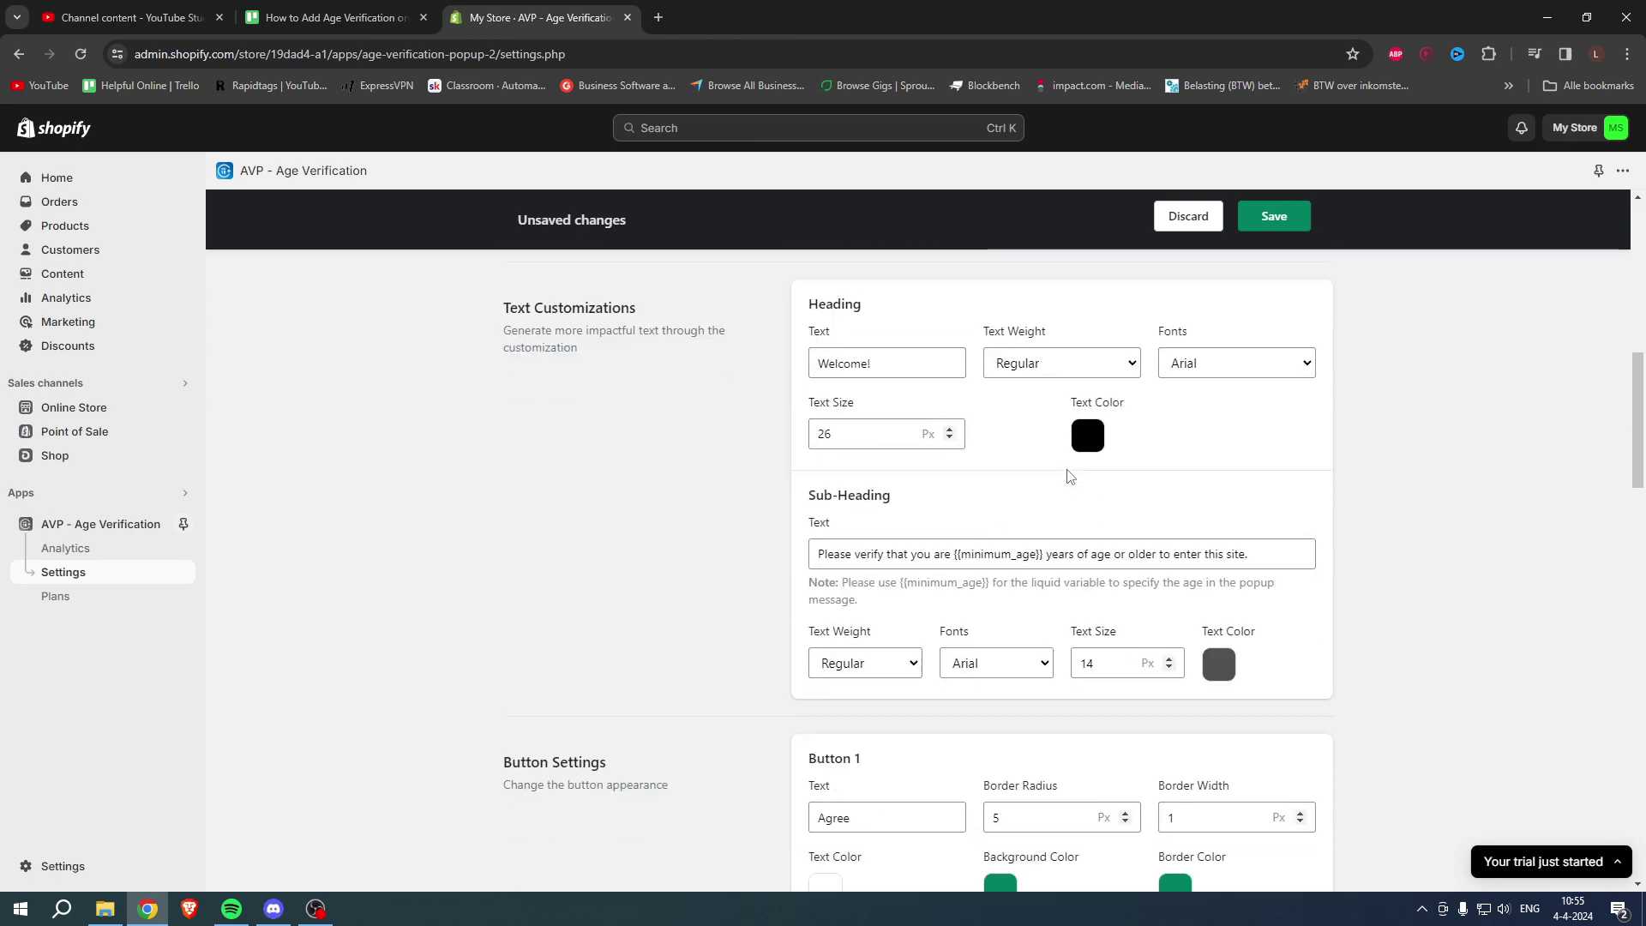
scroll(1068, 476, "down", 2)
scroll(914, 763, "up", 2)
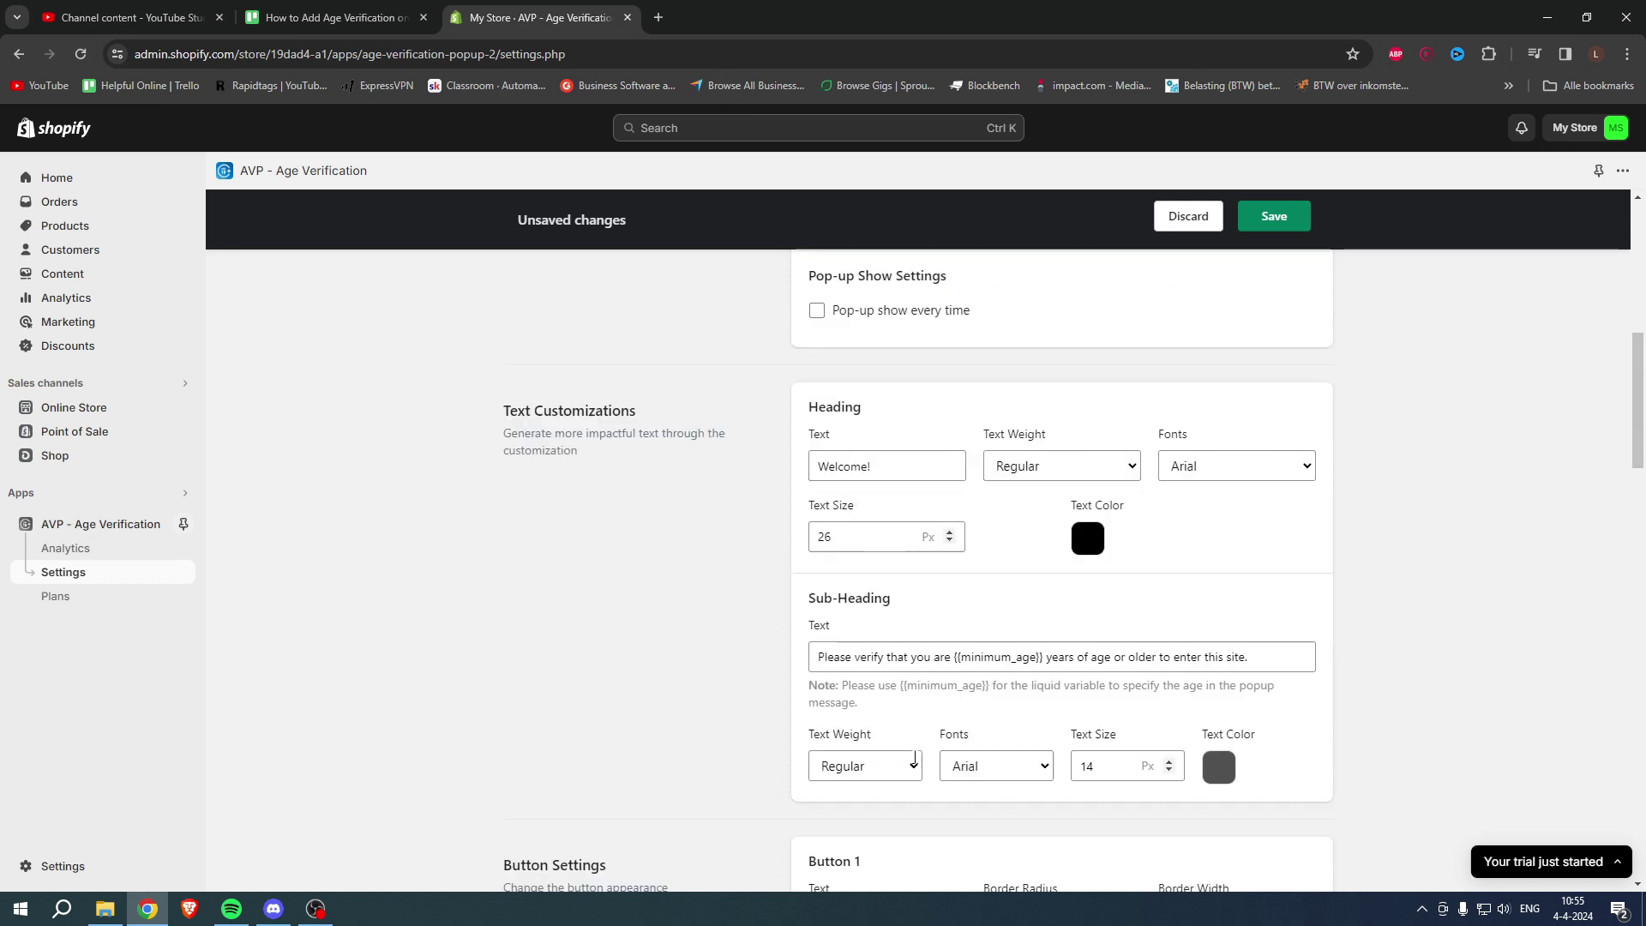
scroll(914, 763, "up", 9)
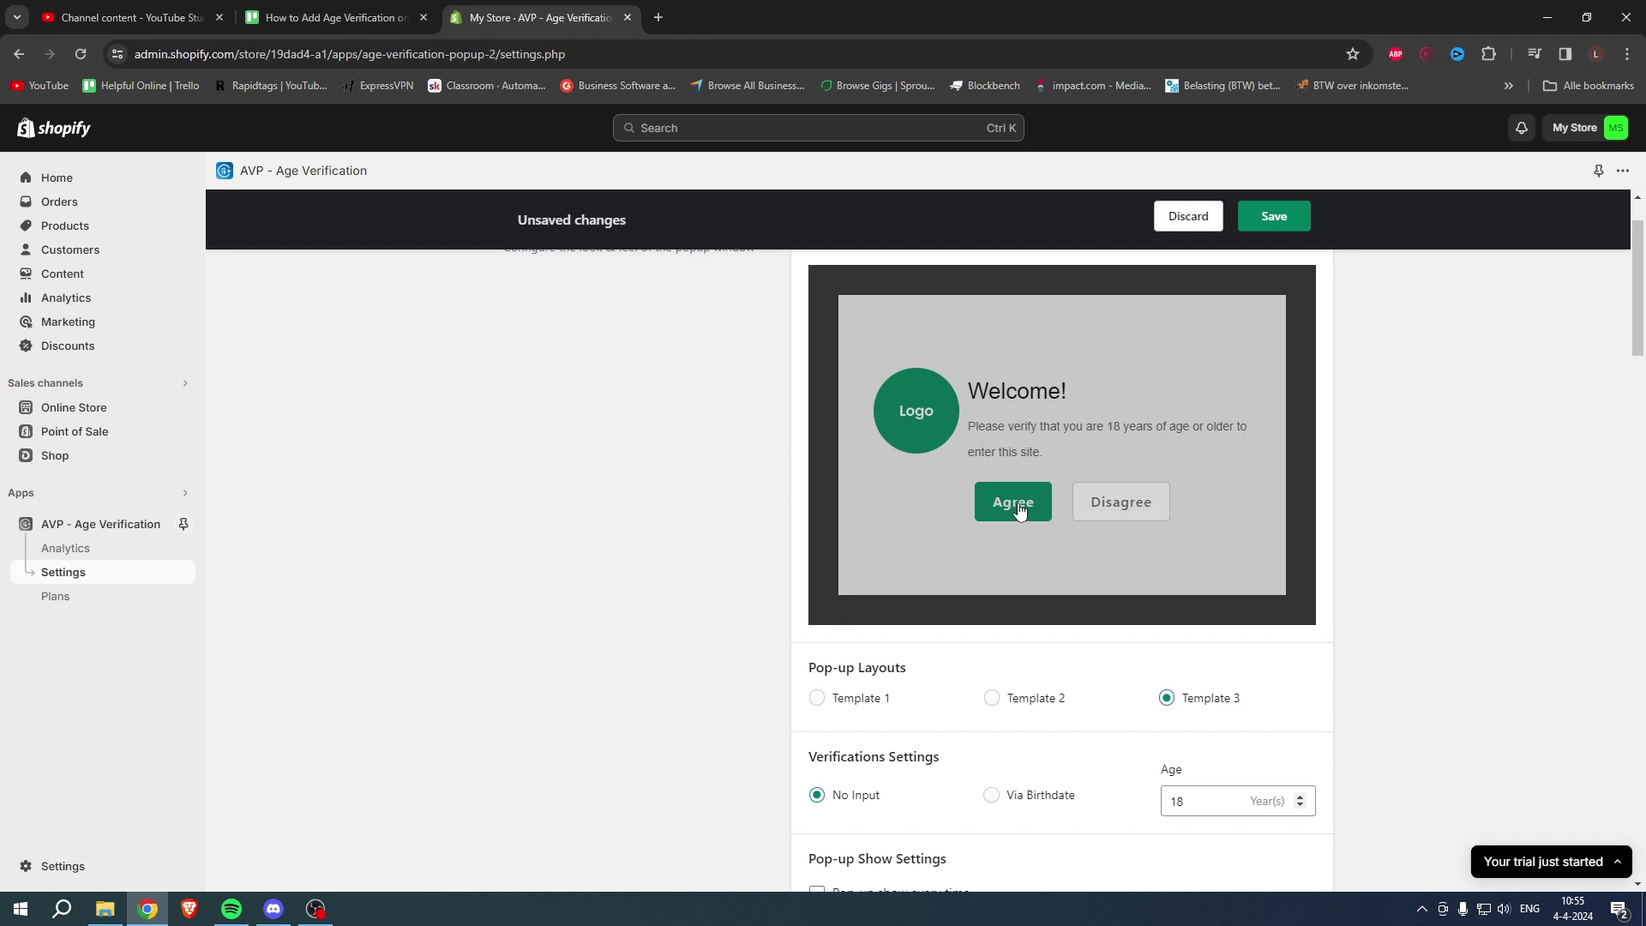
scroll(1020, 509, "down", 7)
scroll(1021, 509, "down", 5)
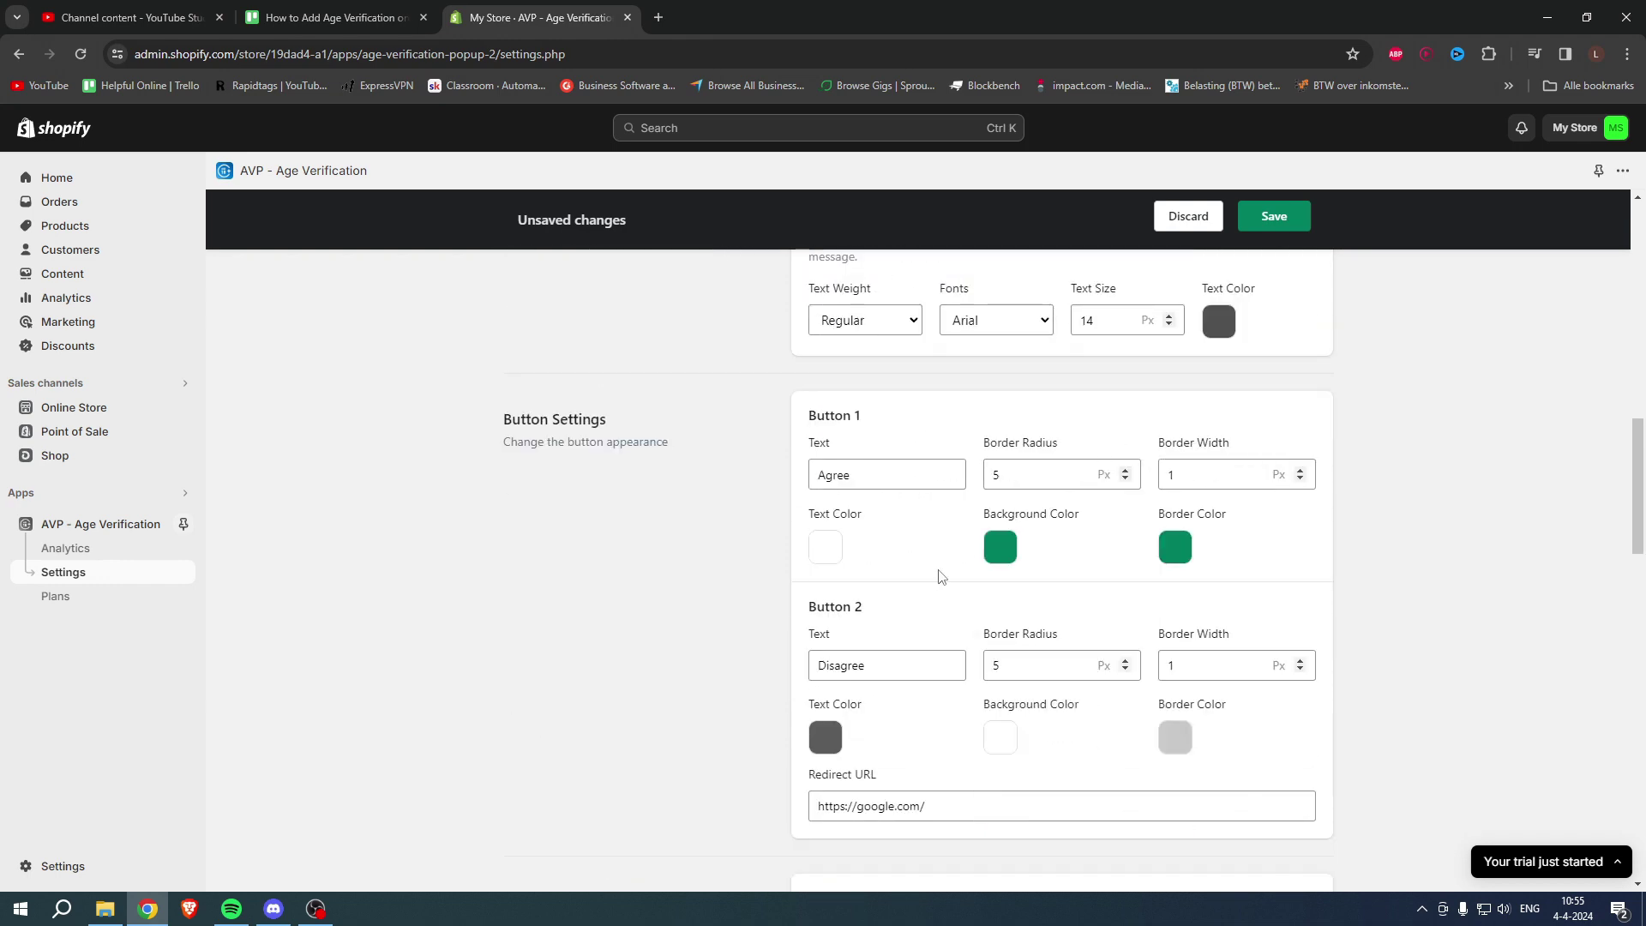
left_click_drag(875, 474, 776, 486)
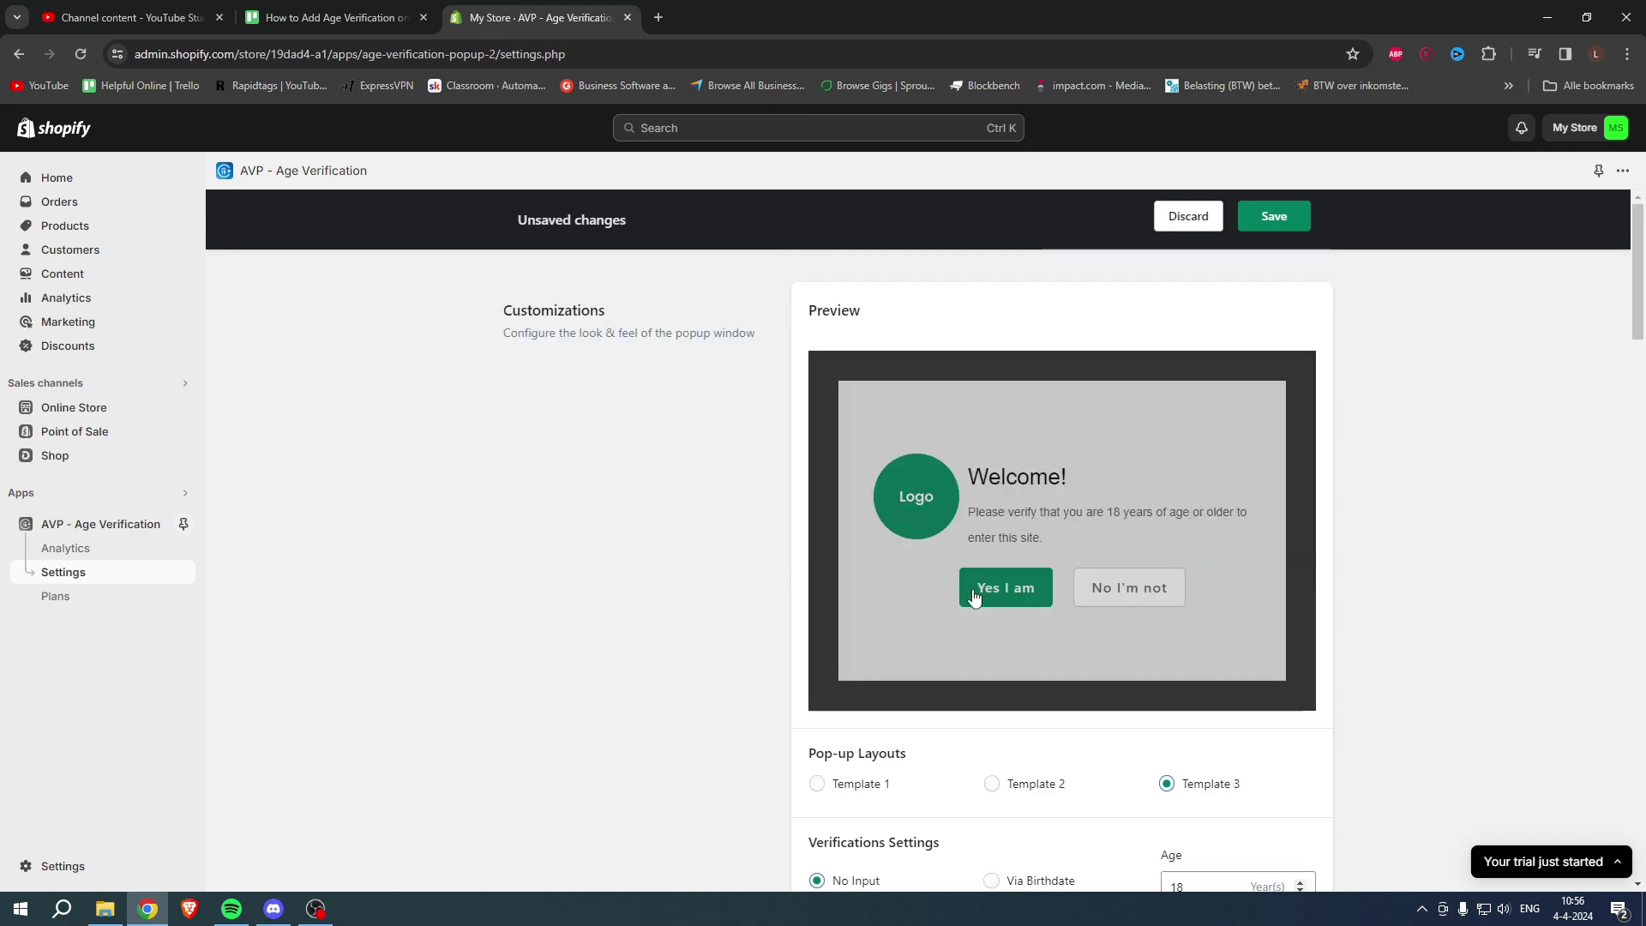
Scroll through the popup settings to reach Pop-up Logo Settings for the checkmark logo.
scroll(1468, 631, "down", 6)
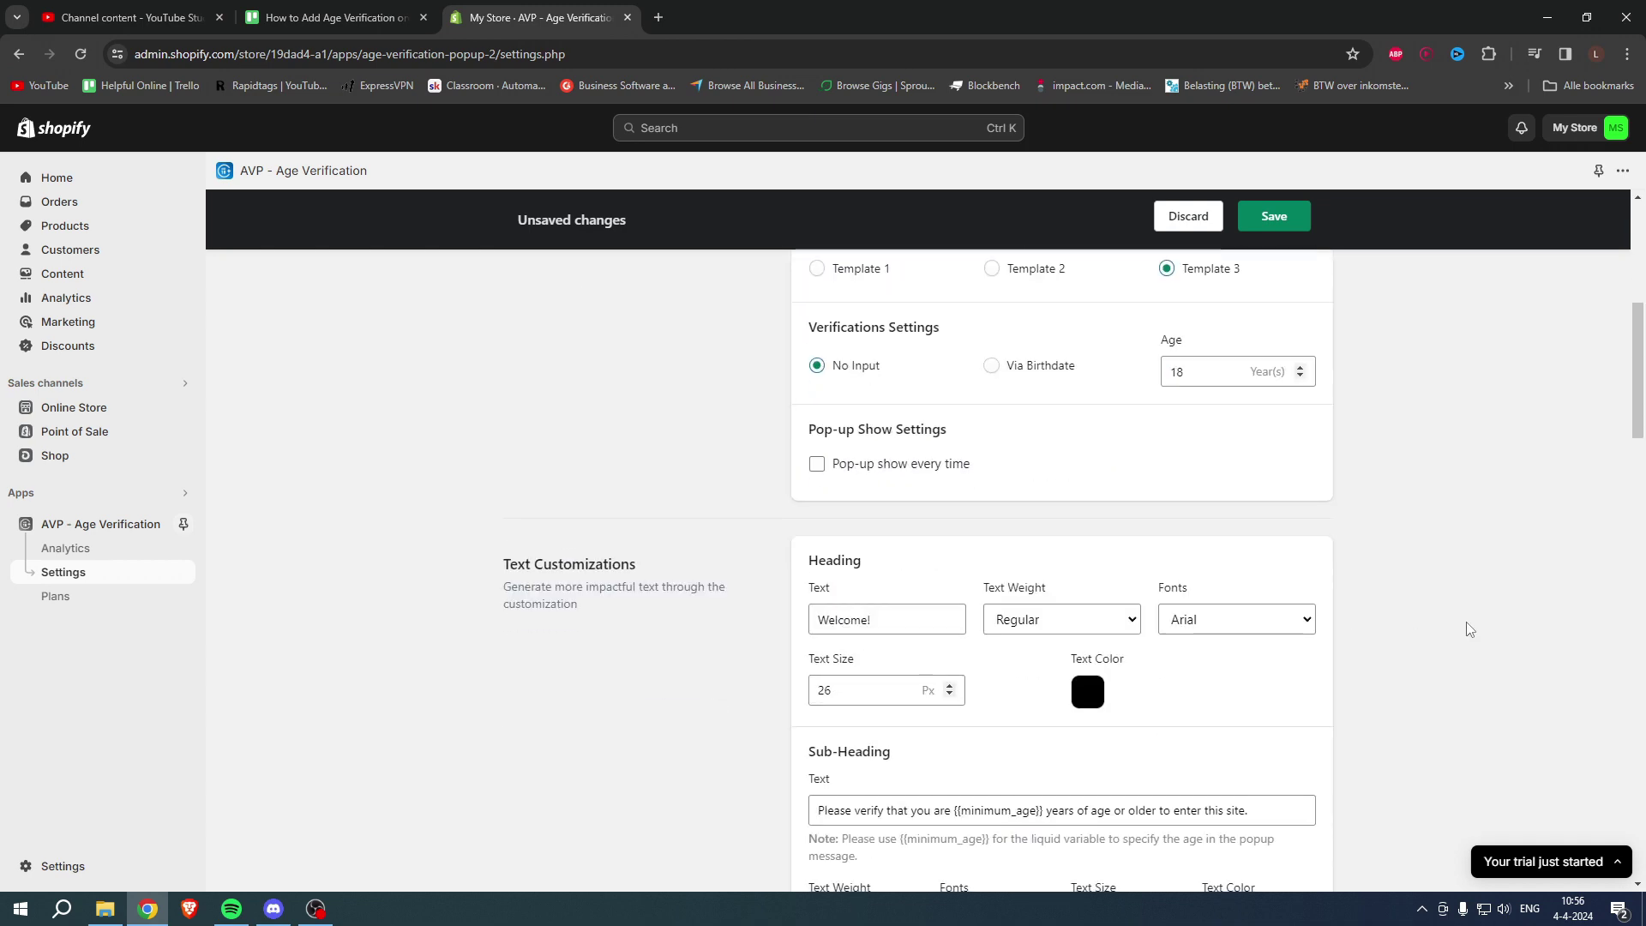
scroll(1465, 629, "down", 6)
scroll(1465, 628, "down", 4)
scroll(1463, 629, "down", 3)
scroll(1462, 627, "down", 4)
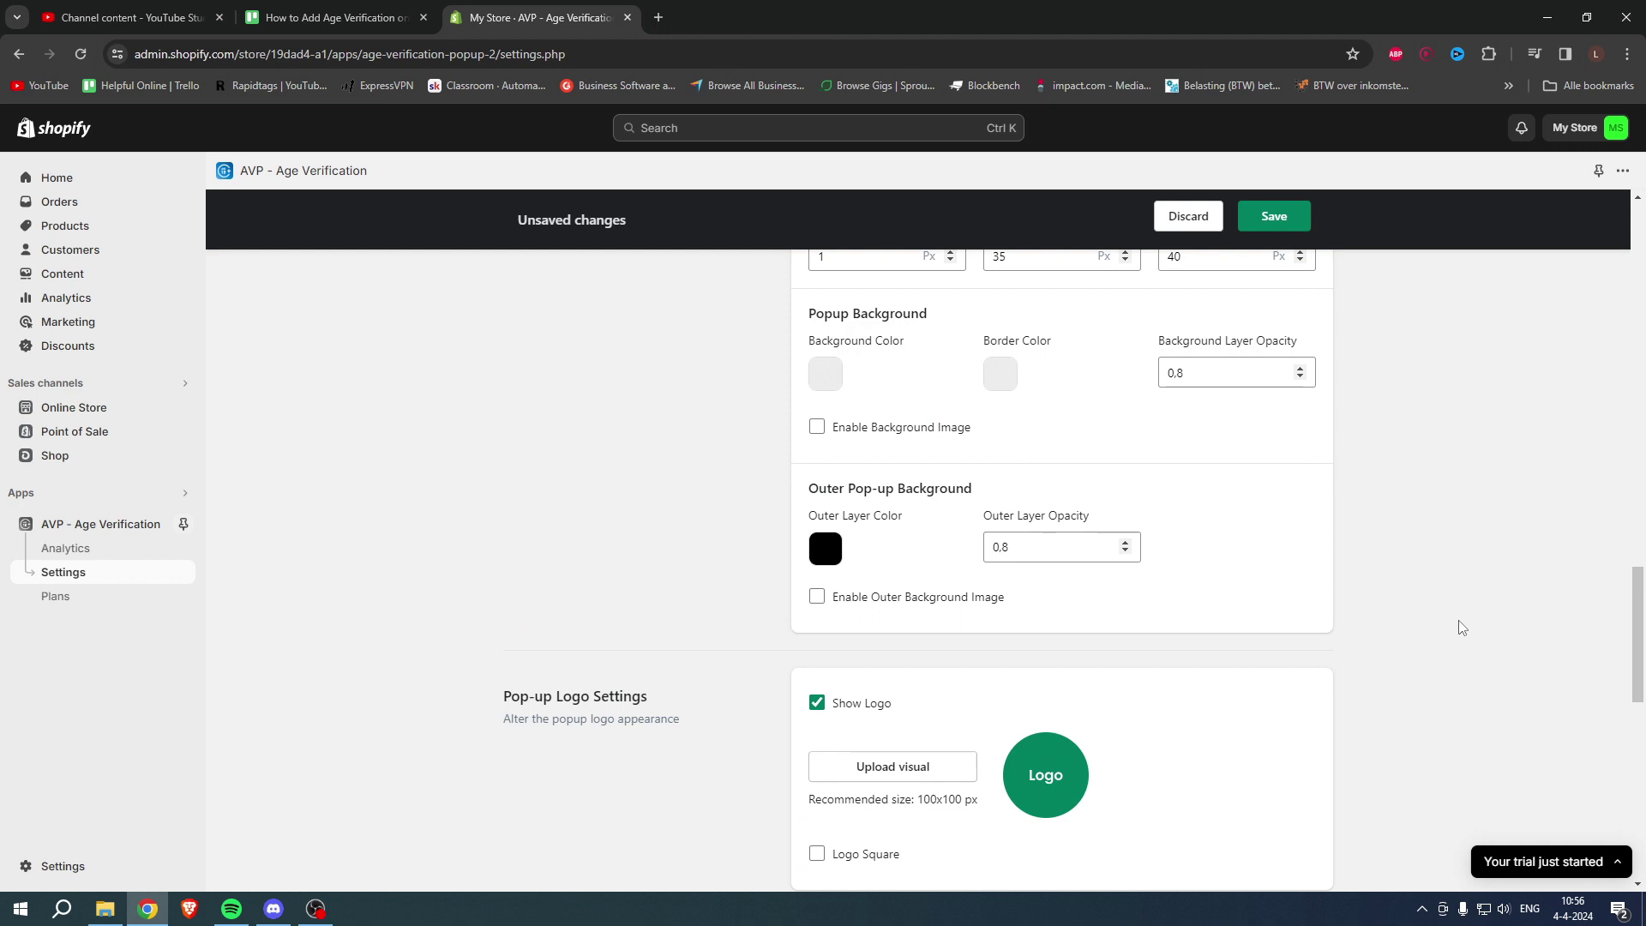
scroll(1460, 626, "down", 2)
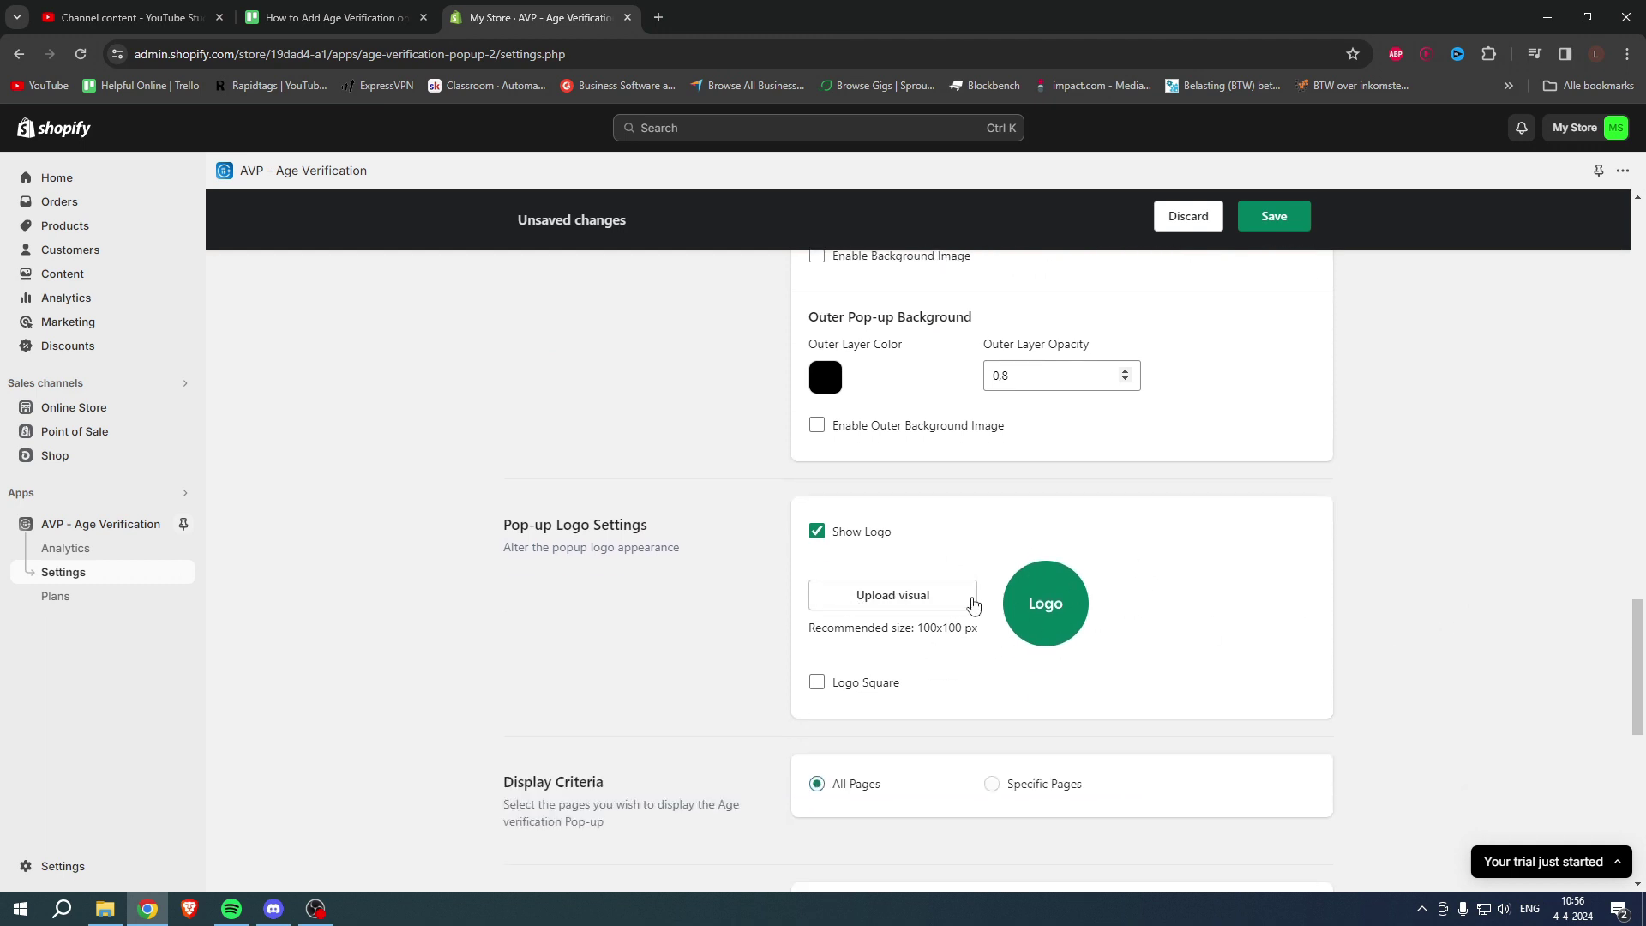
scroll(1223, 526, "down", 3)
scroll(1247, 522, "up", 6)
scroll(1243, 522, "up", 5)
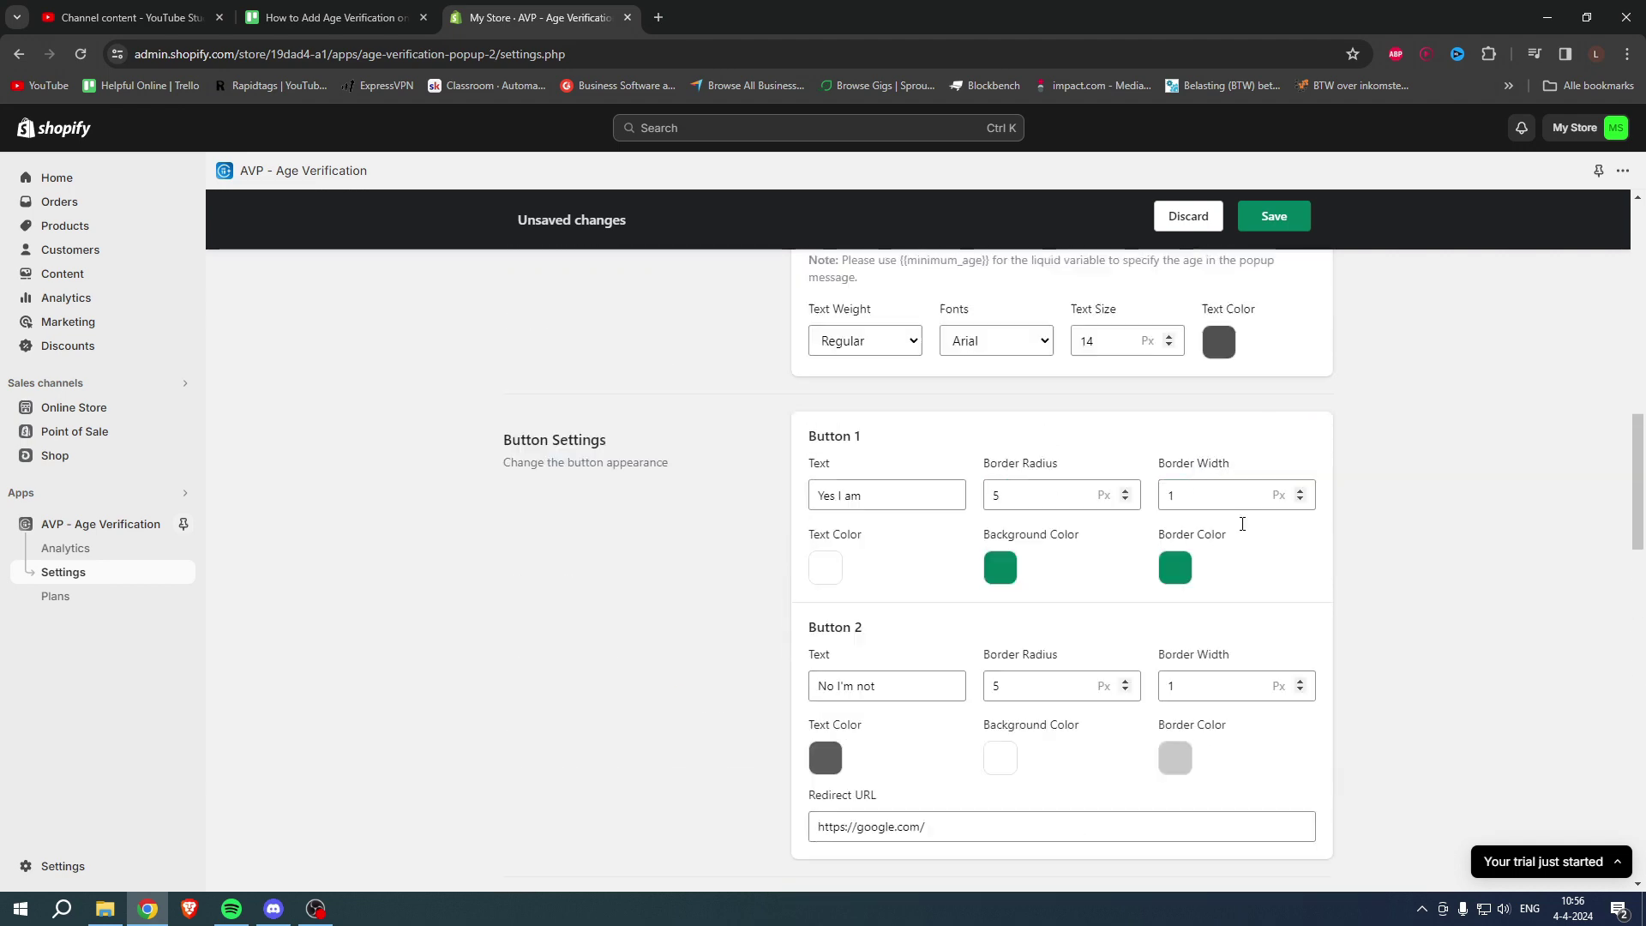
scroll(1239, 531, "up", 5)
scroll(1239, 533, "up", 3)
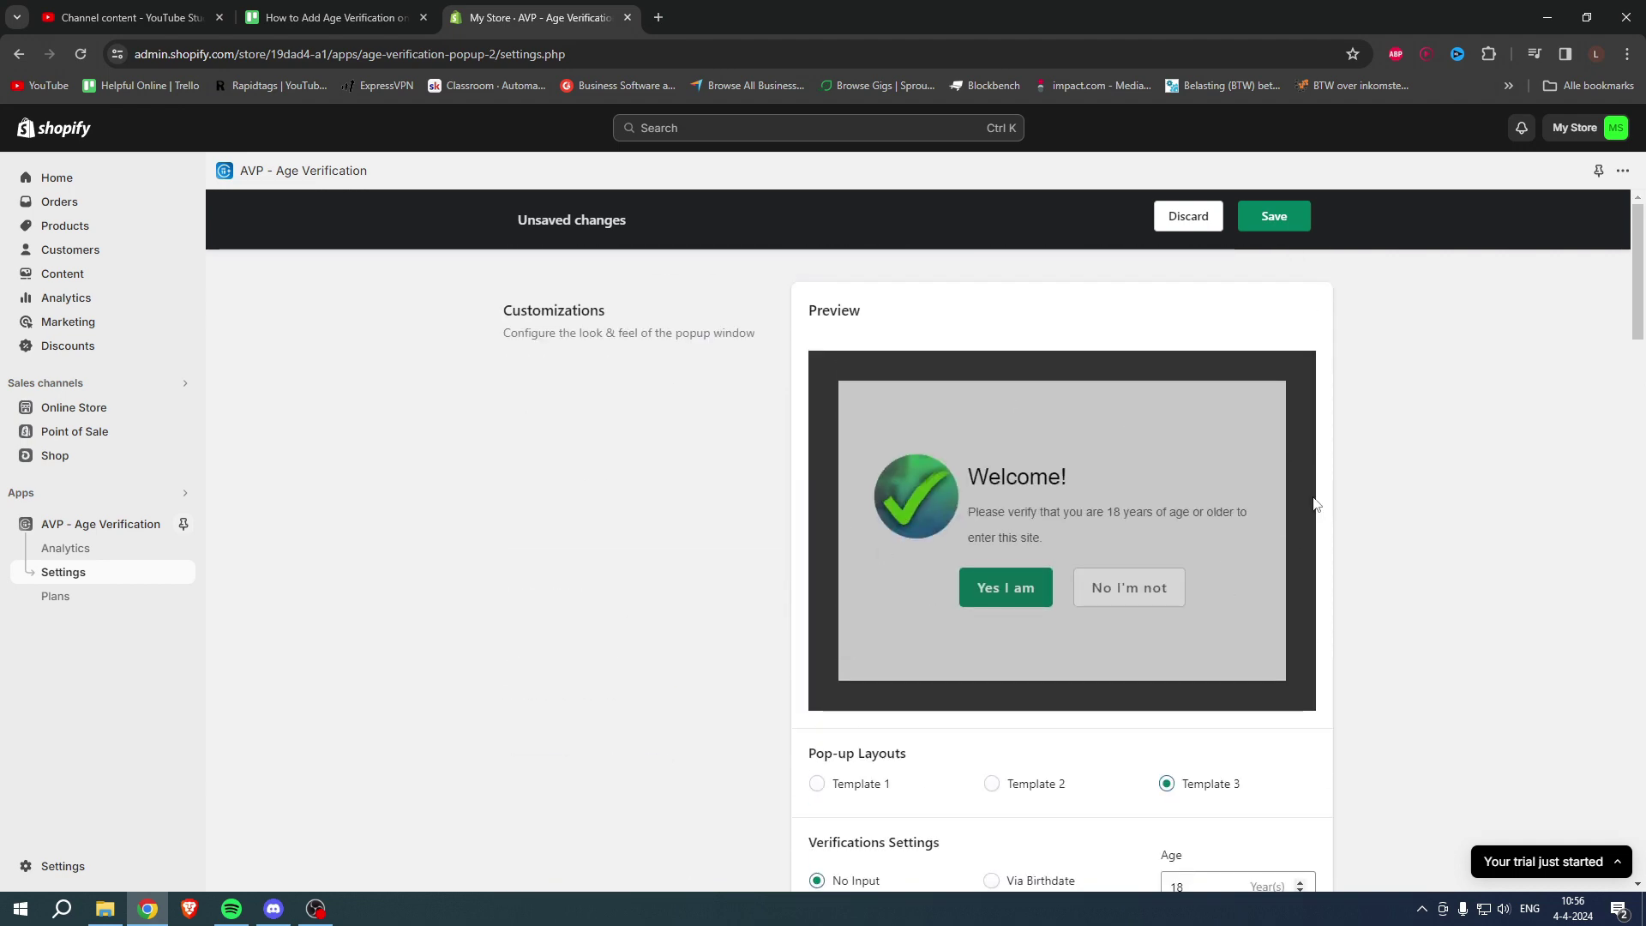
Save the popup customizations: Template 3, relabelled buttons and checkmark logo.
left_click(1281, 227)
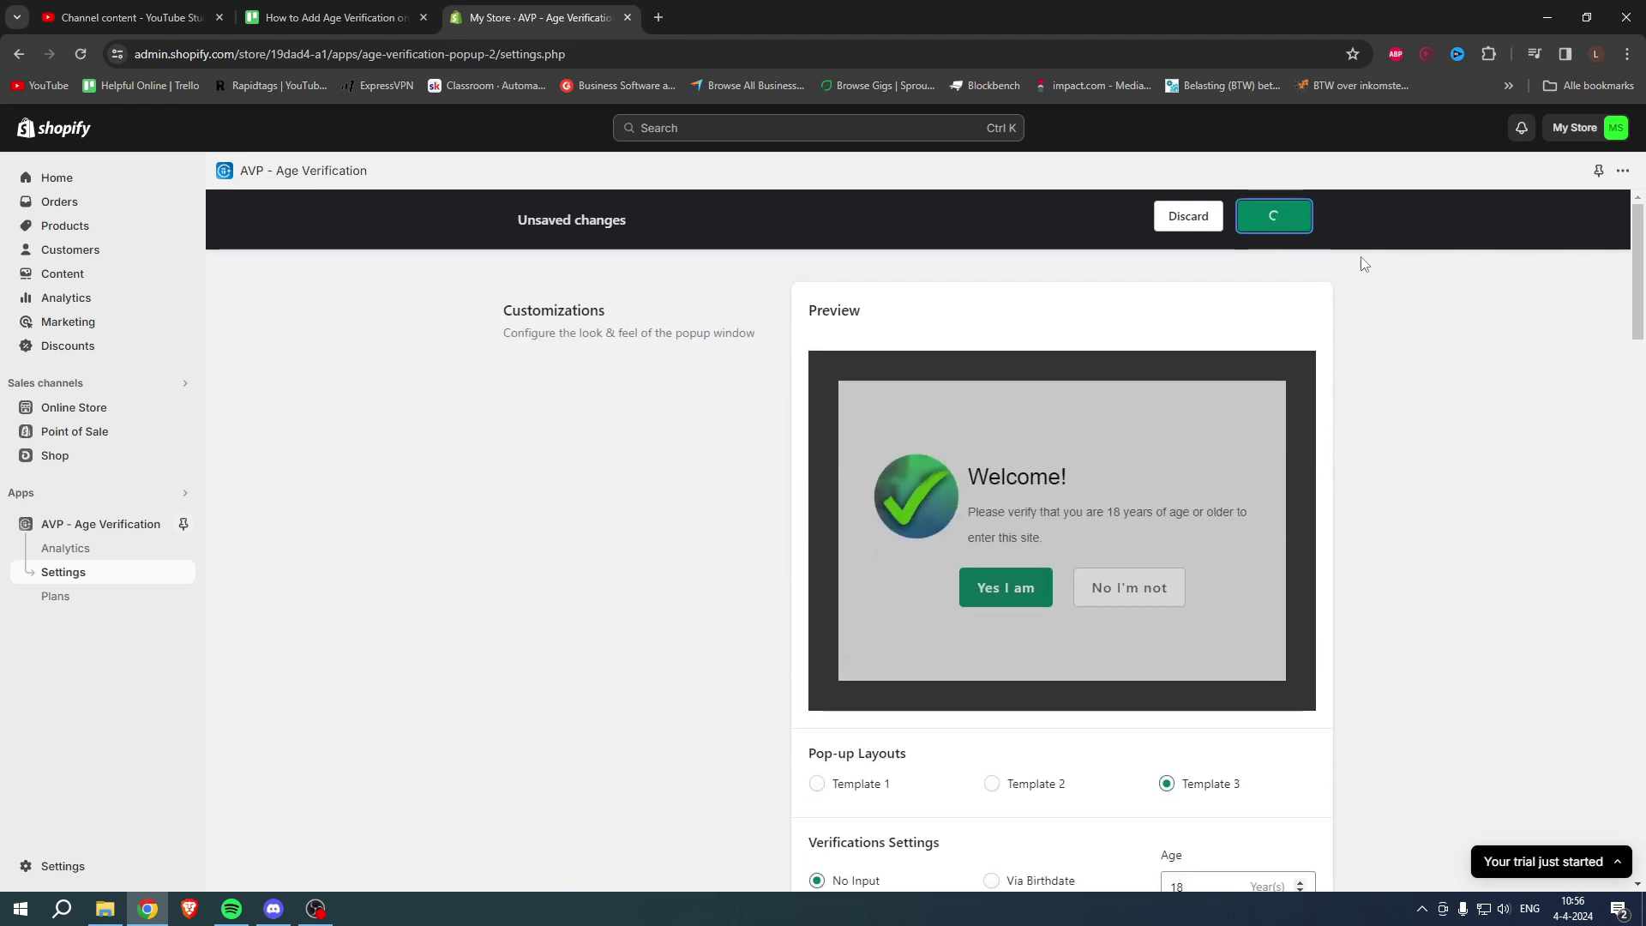